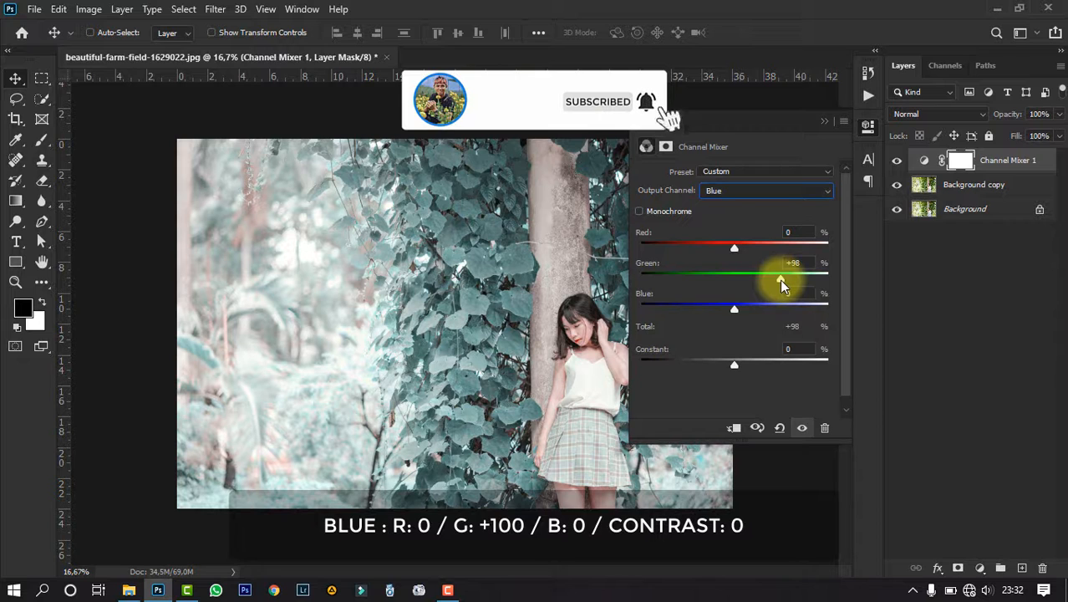
- Change the Channel Mixer 1 layer's blend mode to Lighten
left_click(825, 125)
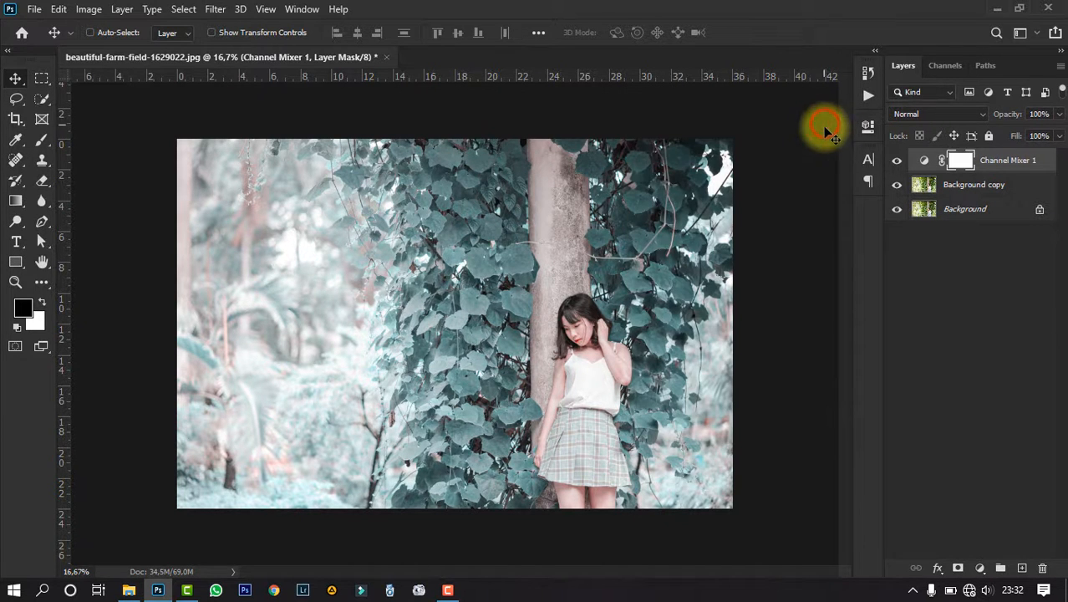
left_click(929, 114)
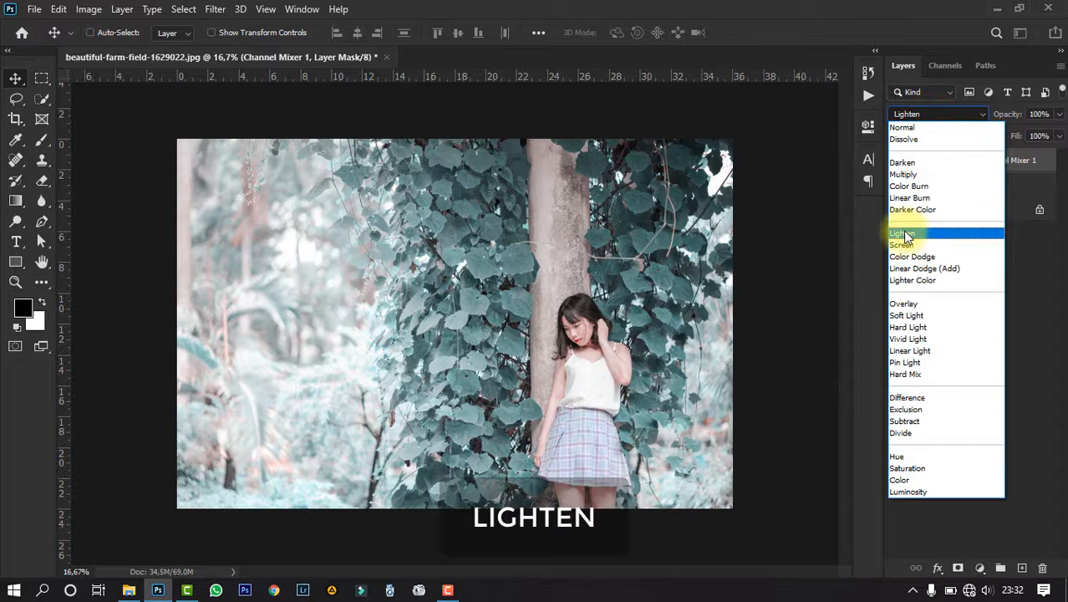
left_click(905, 234)
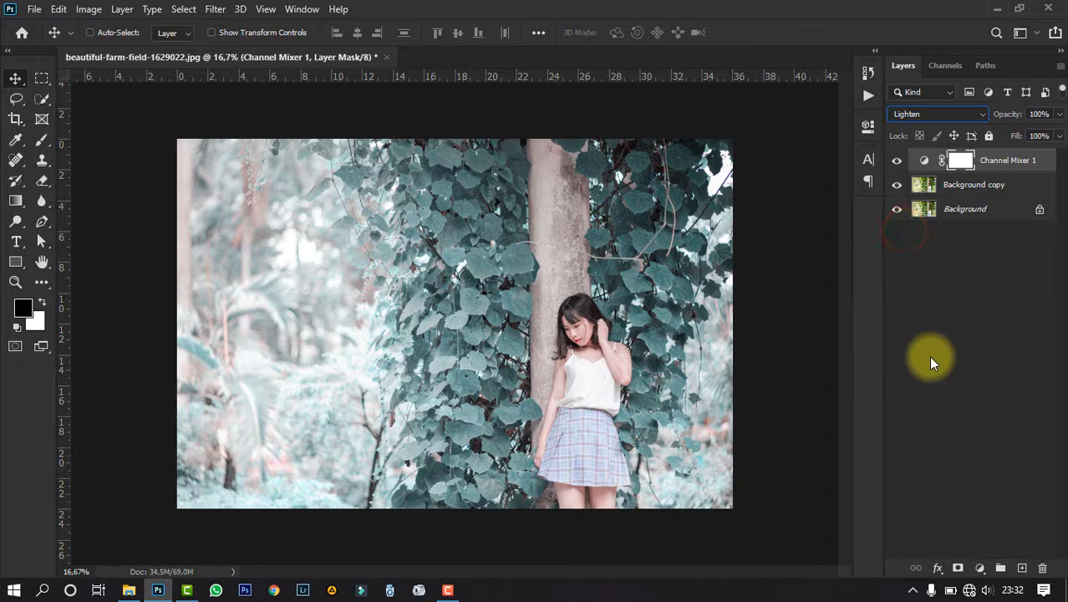
- Add a Selective Color adjustment layer and set its Neutrals to Cyan -40%, Magenta -20% and Yellow +100%
left_click(980, 567)
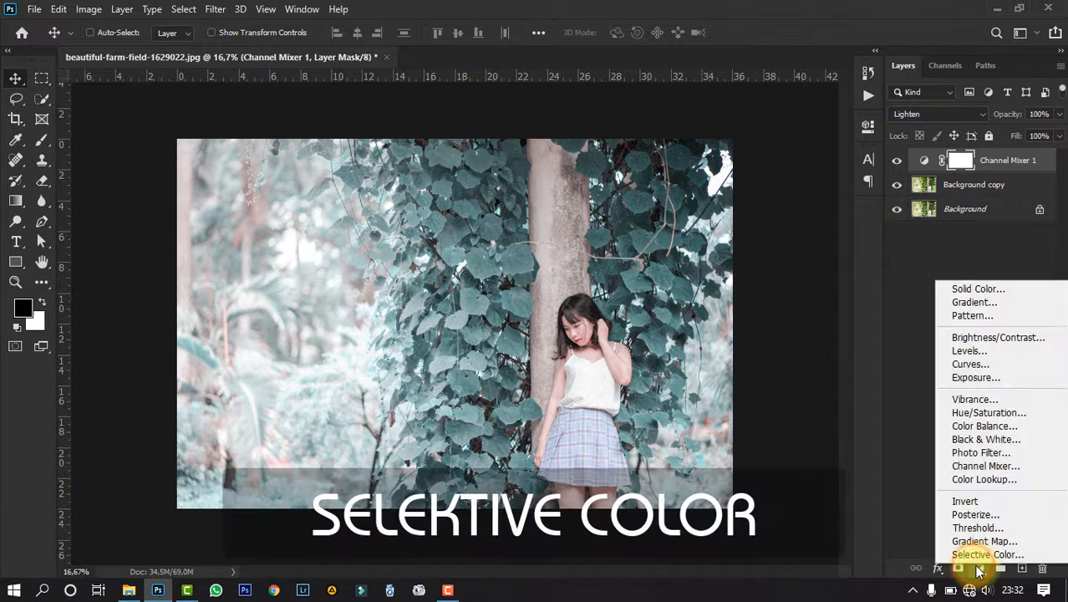
left_click(976, 555)
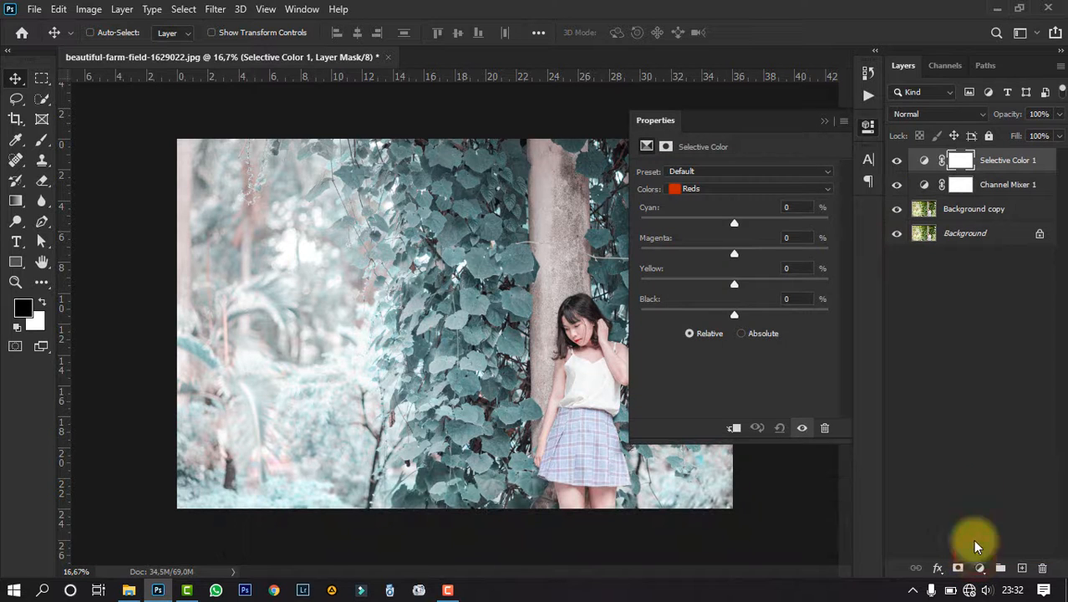
left_click(709, 188)
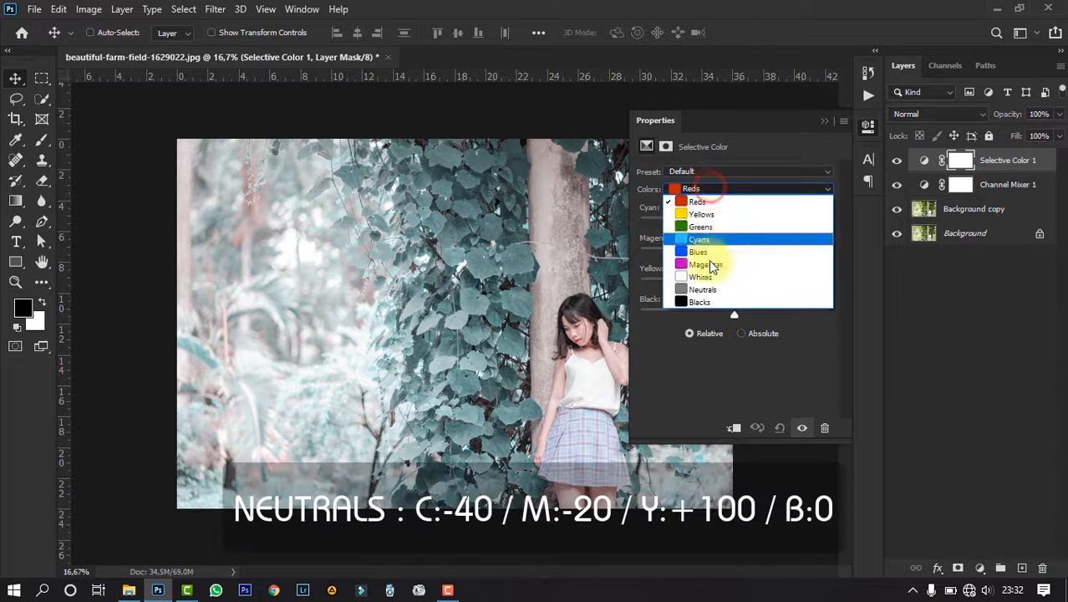
left_click(709, 293)
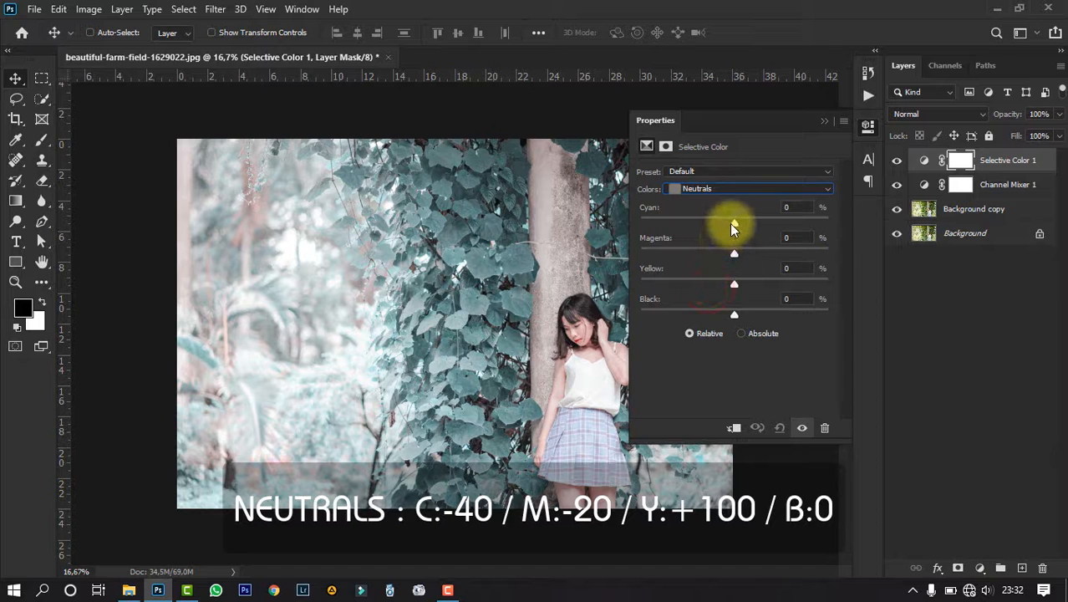
left_click_drag(732, 222, 696, 224)
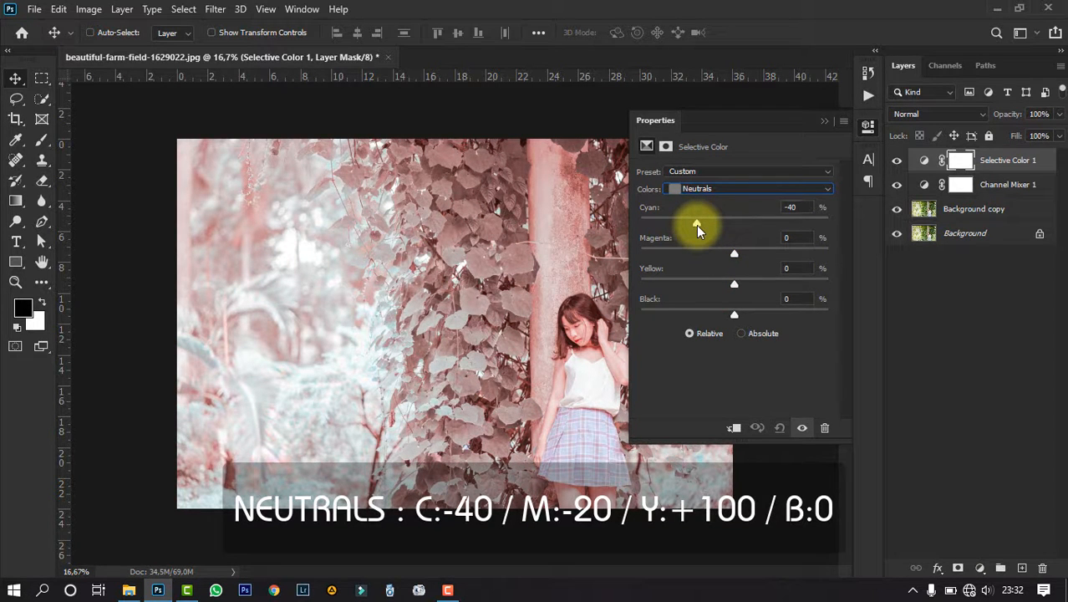
left_click_drag(734, 256, 718, 256)
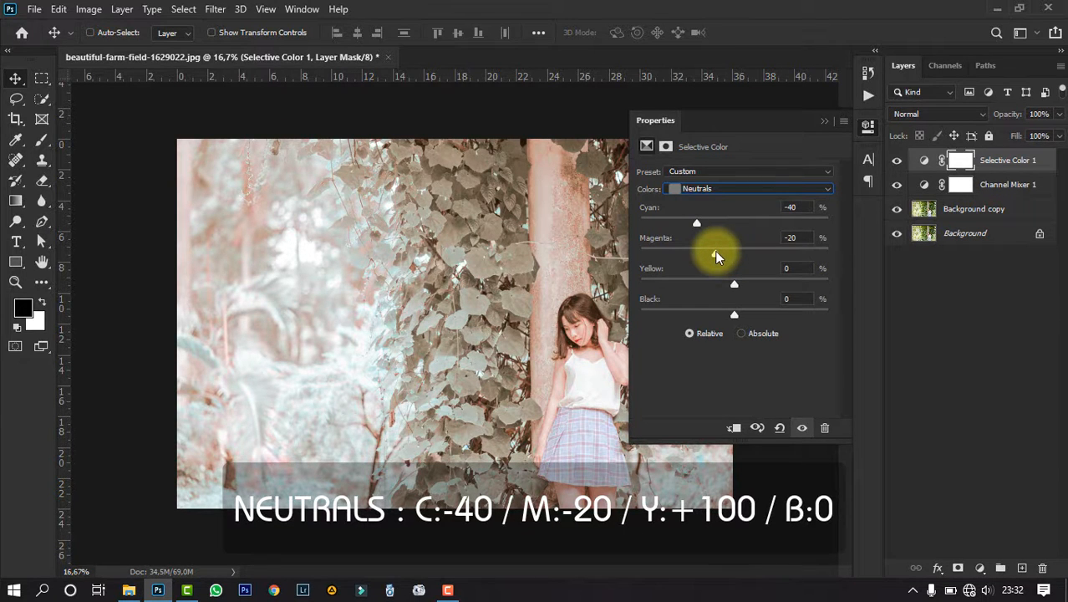
left_click_drag(734, 285, 849, 289)
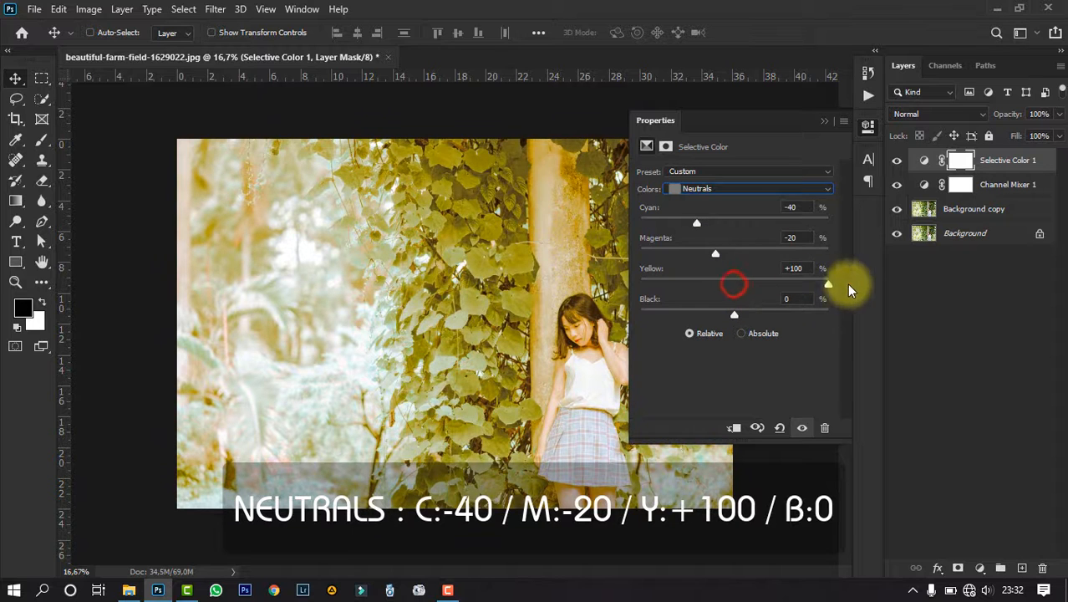
- Set the Blacks of the Selective Color 1 adjustment to Cyan +10% and Magenta +10%
left_click(723, 189)
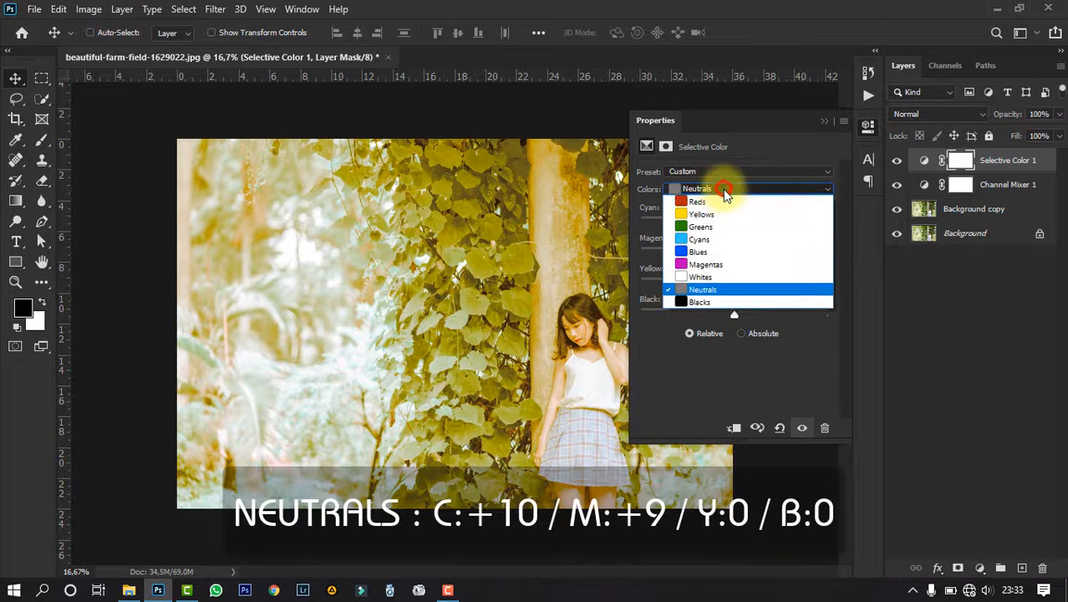
left_click(701, 302)
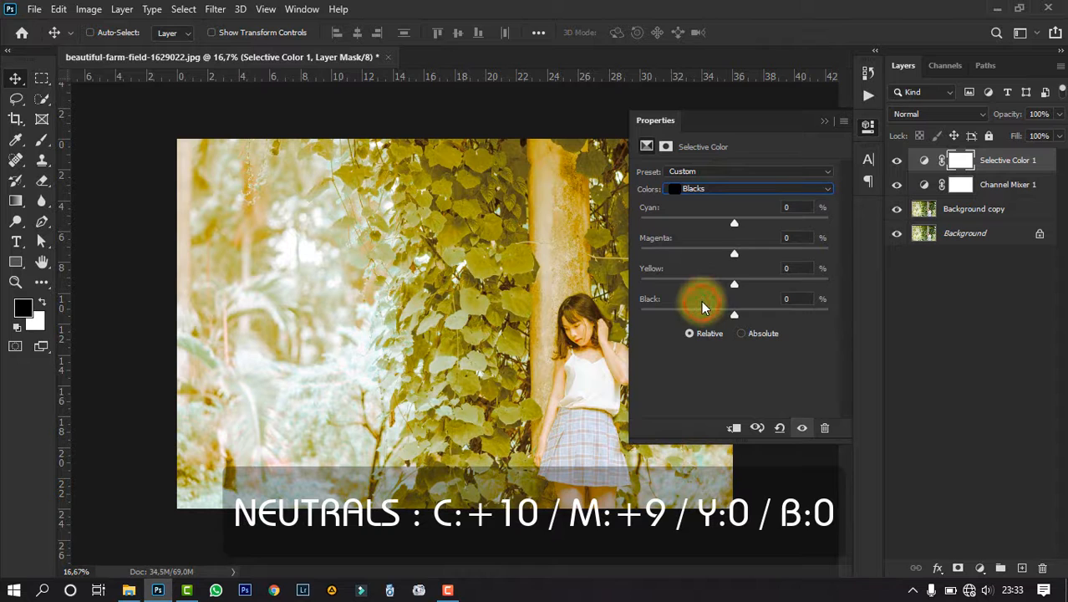
left_click_drag(732, 222, 744, 254)
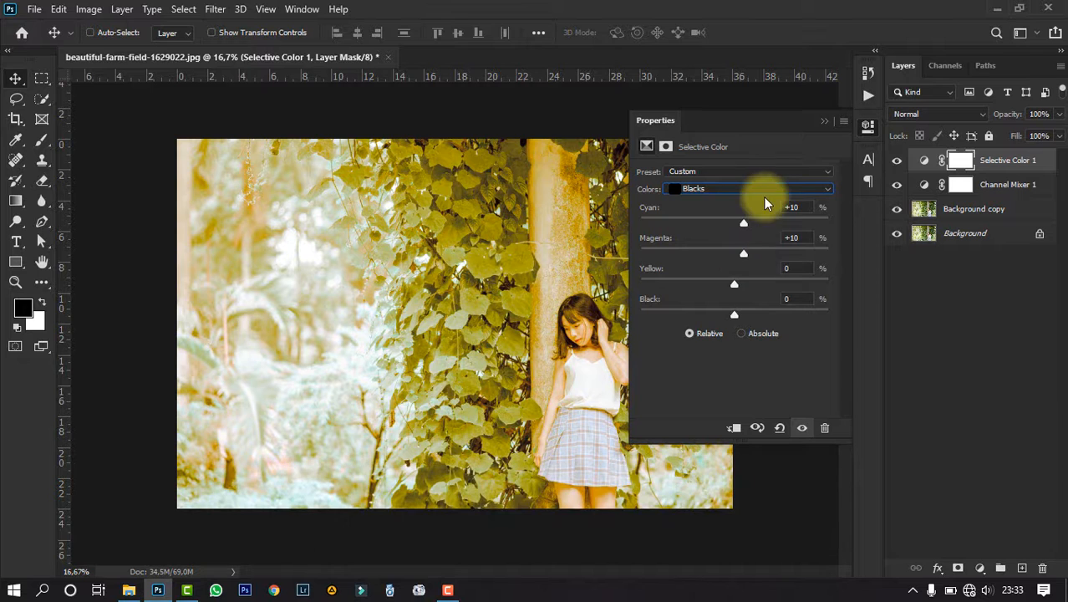
- Change the Selective Color 1 layer's blend mode to Lighten
left_click(824, 122)
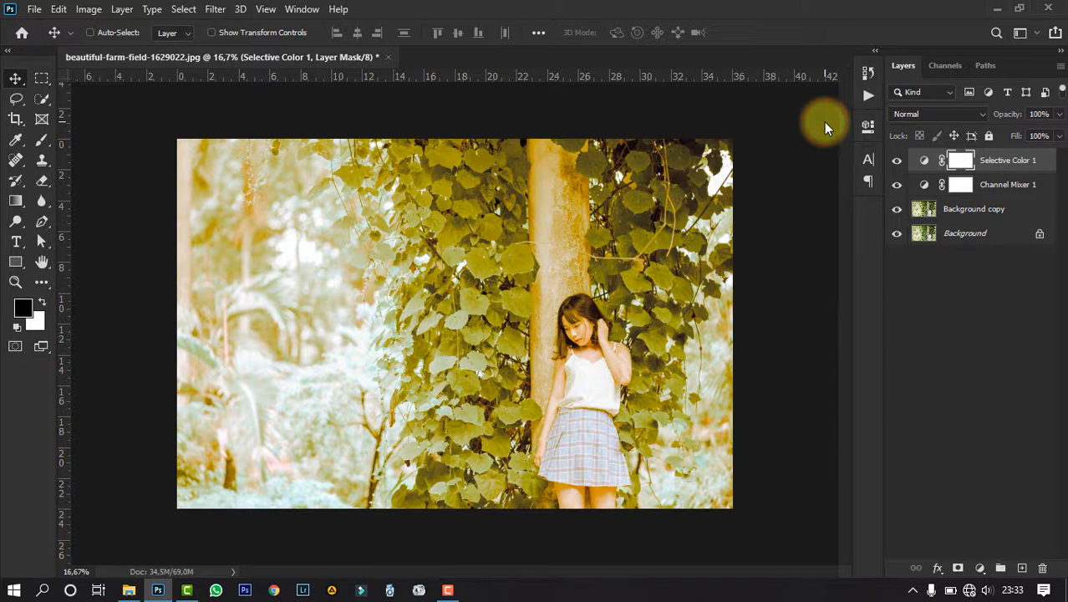
left_click(920, 113)
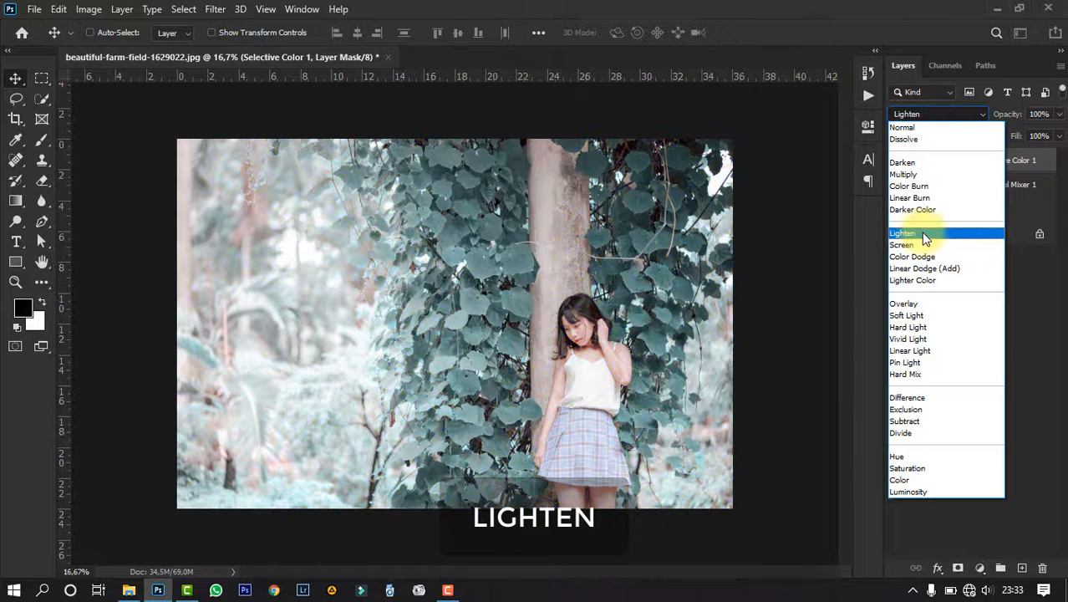
left_click(924, 238)
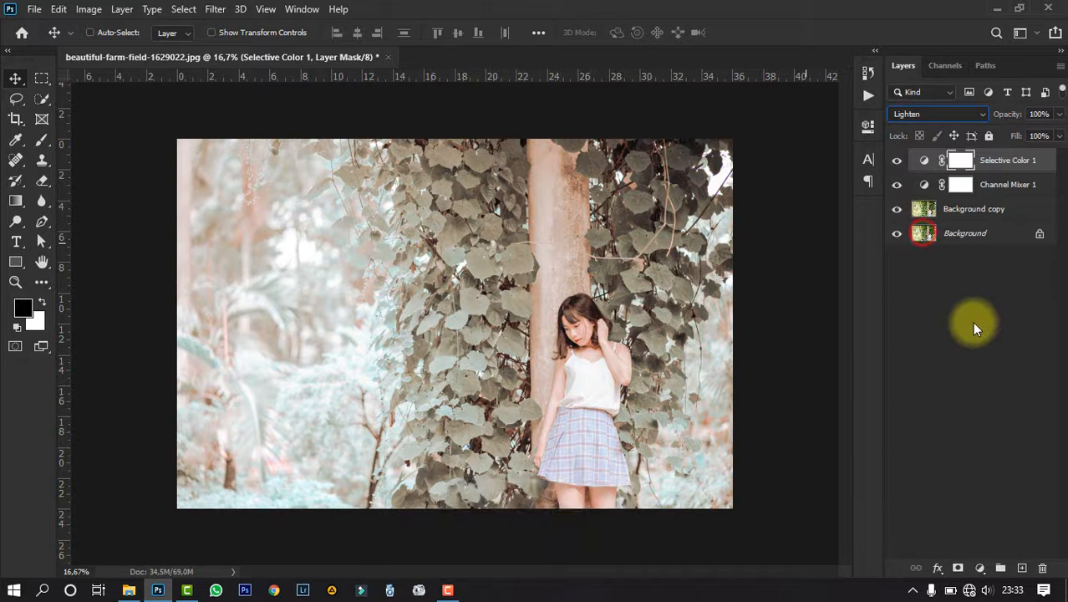
- Add a second Selective Color adjustment layer and set its Reds to Cyan -100% and Yellow +100%
left_click(979, 568)
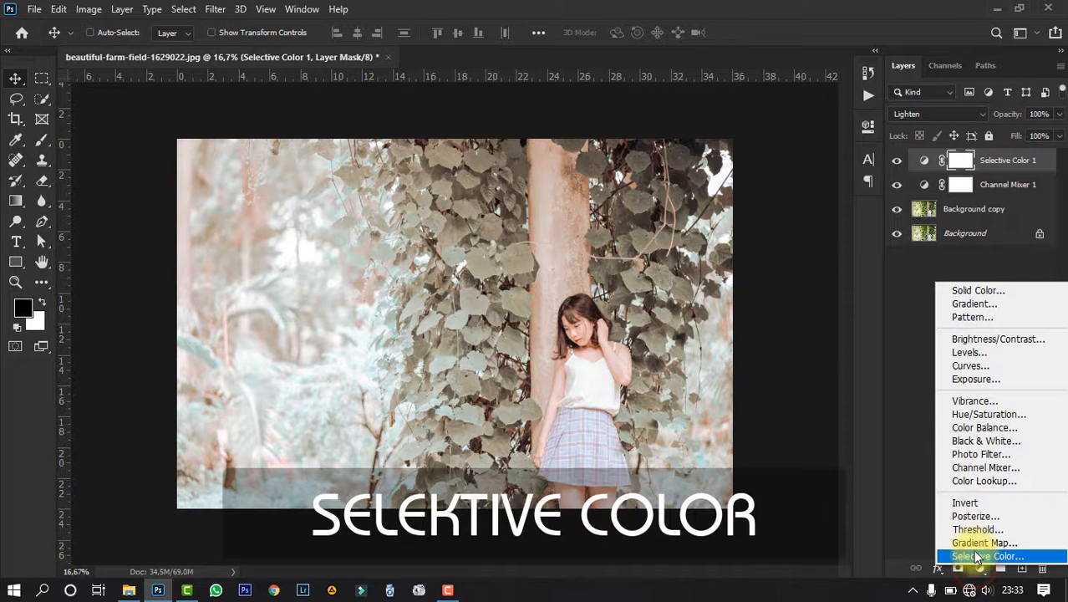
left_click(972, 553)
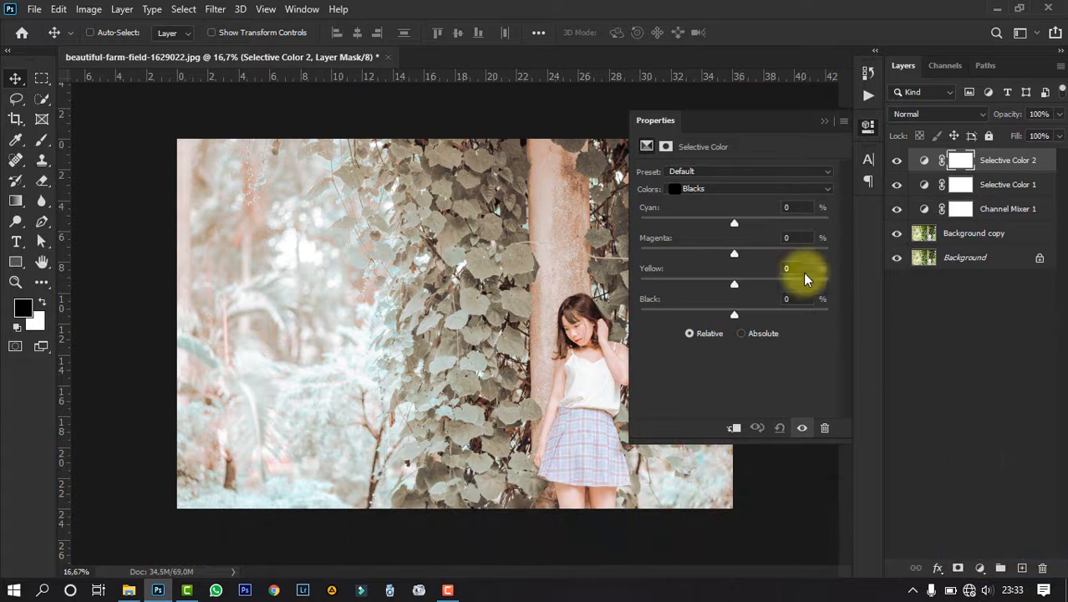
left_click(741, 187)
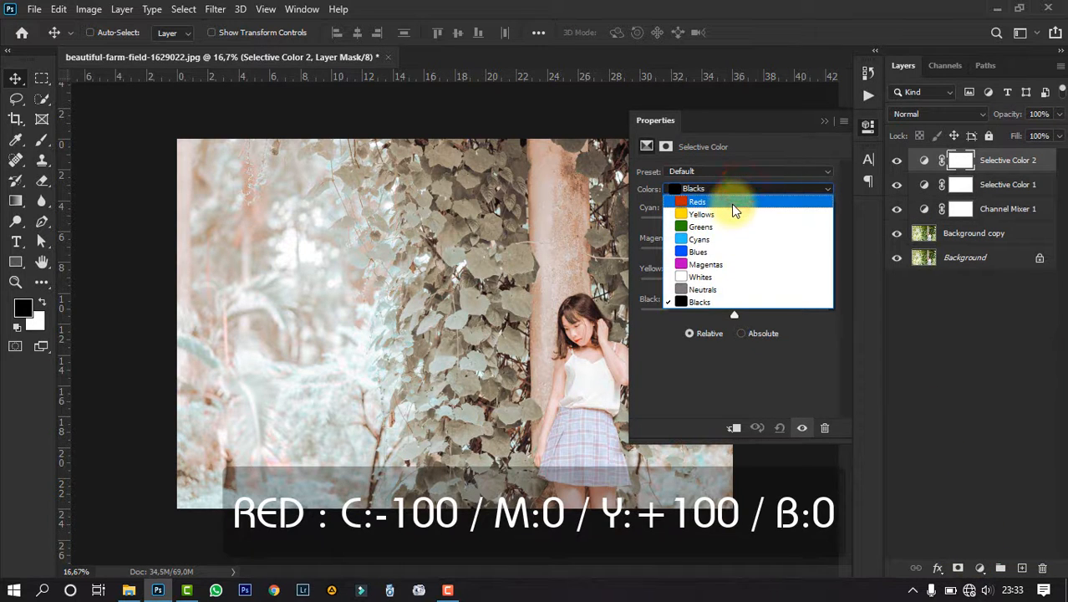
left_click(733, 211)
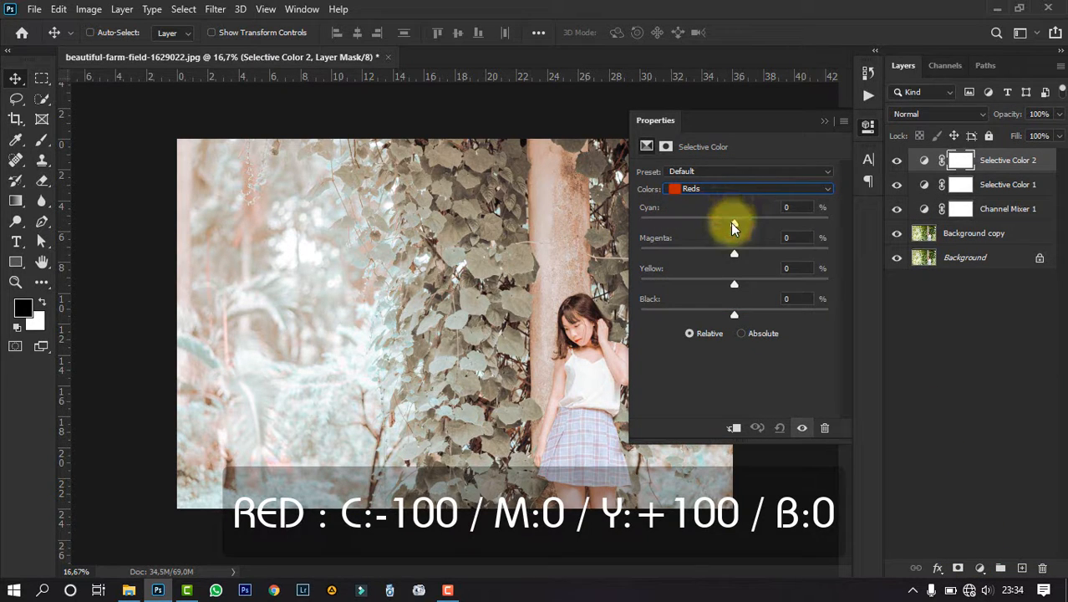
left_click_drag(730, 222, 561, 194)
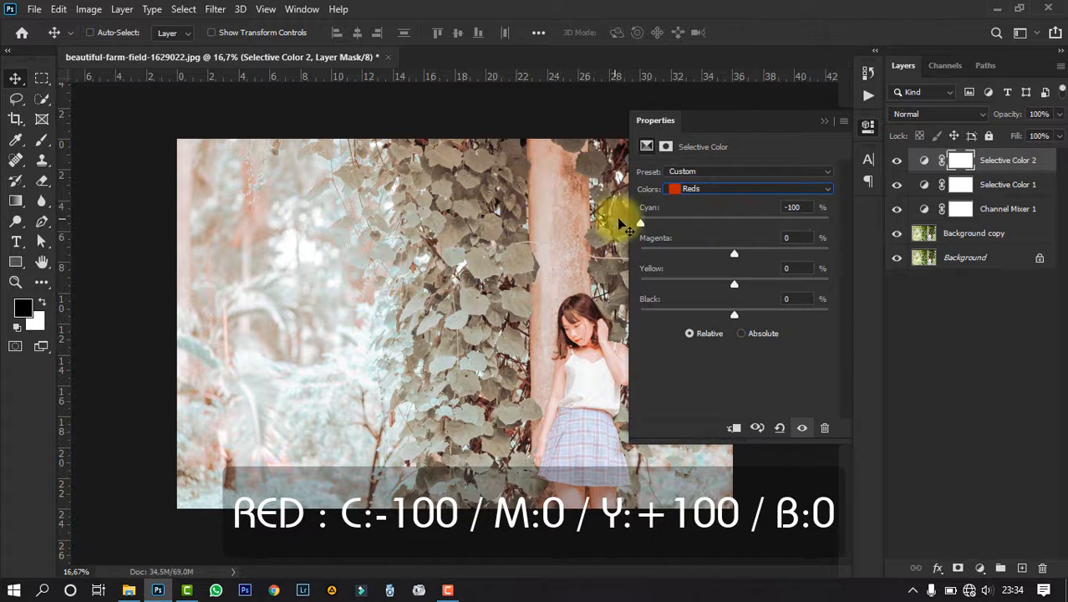
left_click_drag(735, 283, 878, 285)
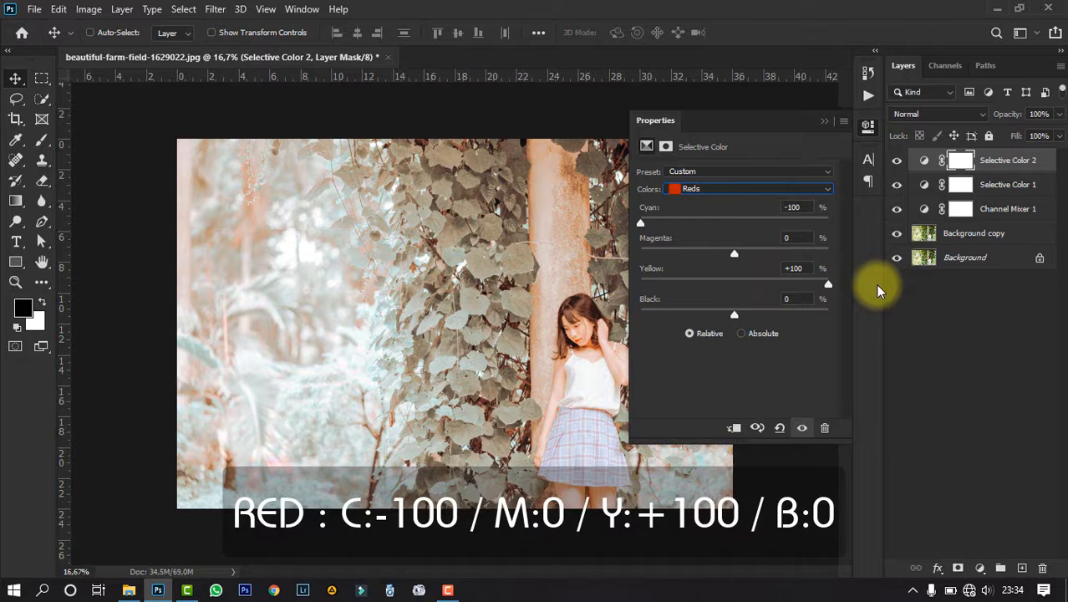
- Set the Yellows of the second Selective Color adjustment to Cyan +100%, Magenta -25%, Yellow -20% and Black +30%
left_click(709, 188)
left_click(703, 216)
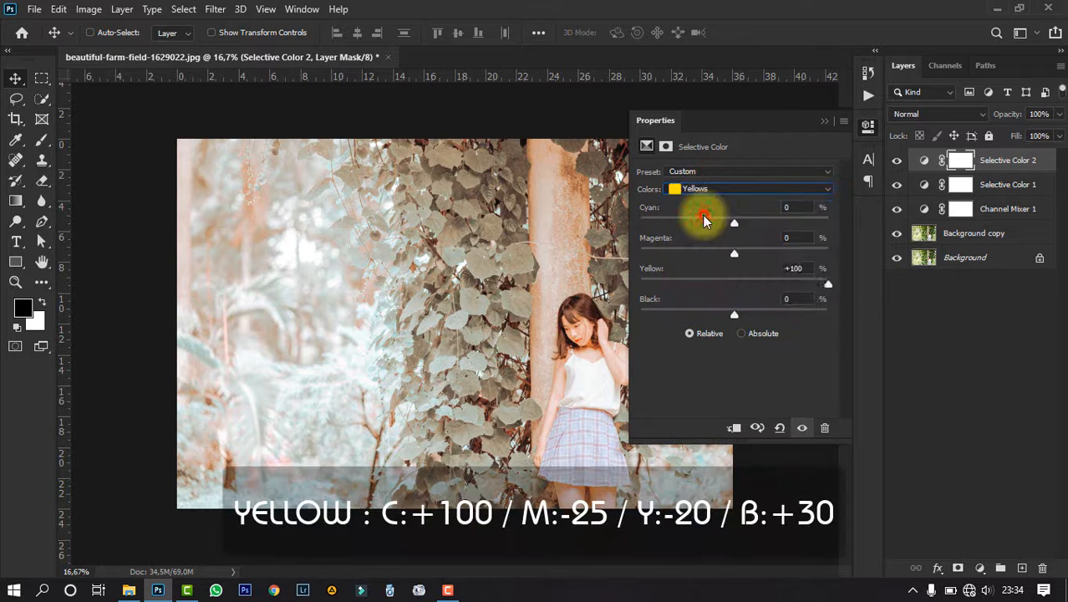
left_click_drag(733, 225, 863, 219)
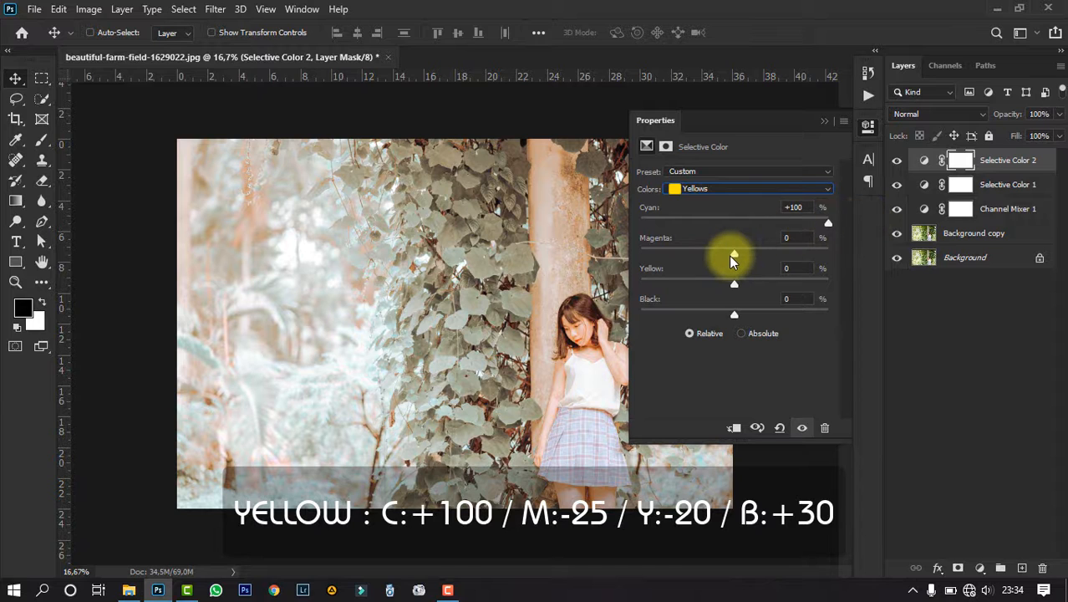
left_click_drag(735, 254, 711, 258)
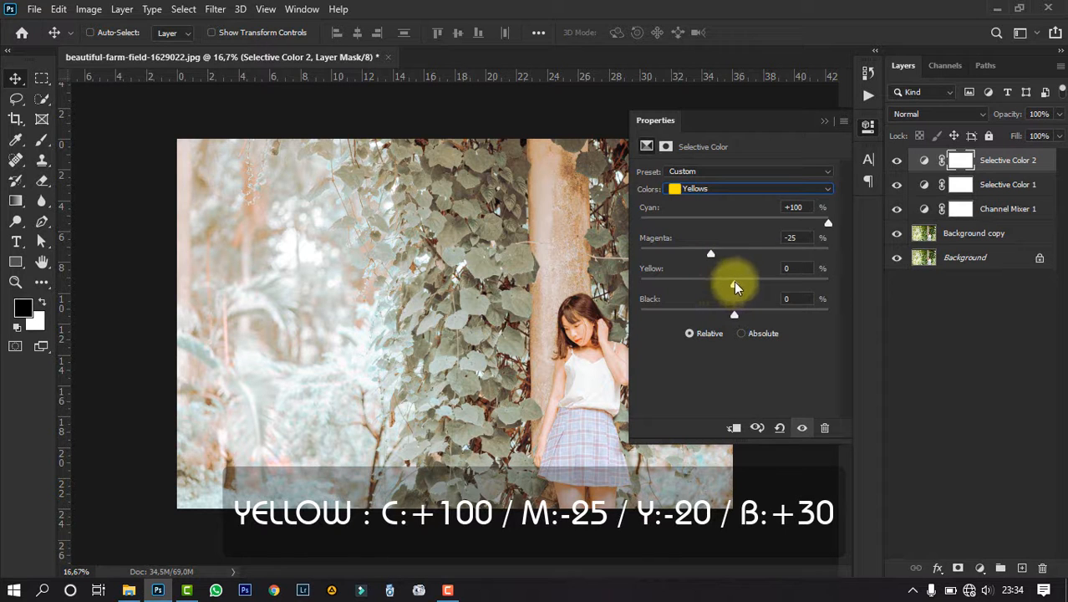
left_click_drag(733, 284, 764, 313)
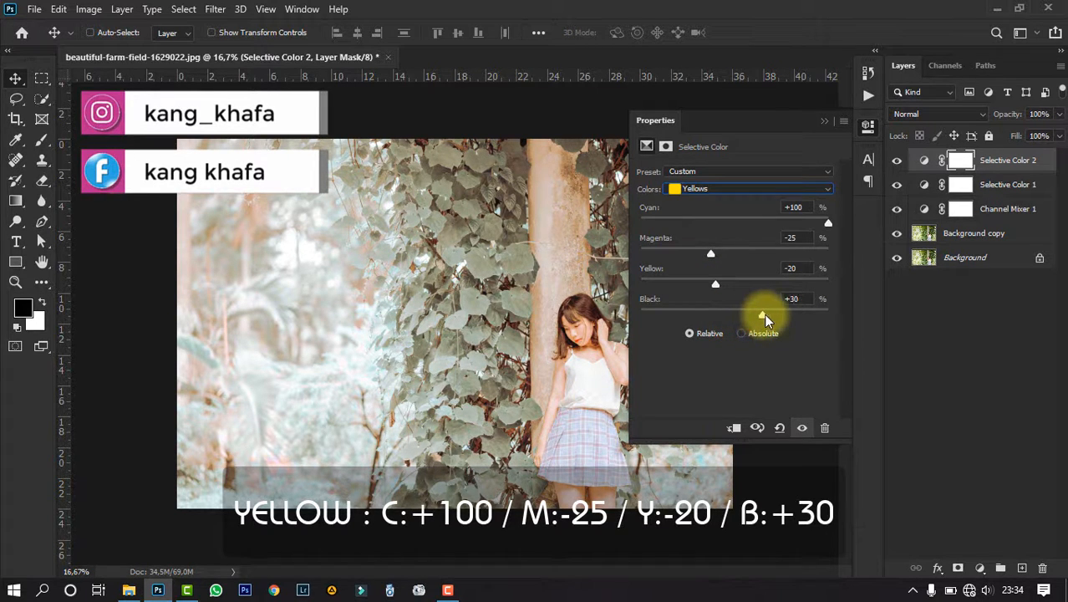
- Set the Blacks of the second Selective Color adjustment to Cyan +10% and Magenta +5%
left_click(729, 189)
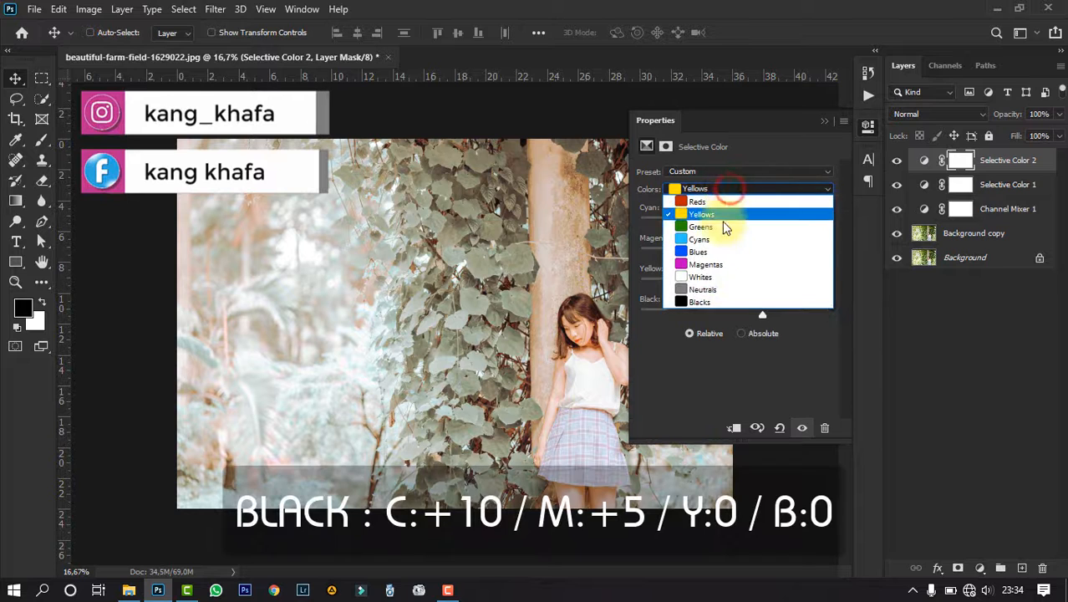
left_click(713, 301)
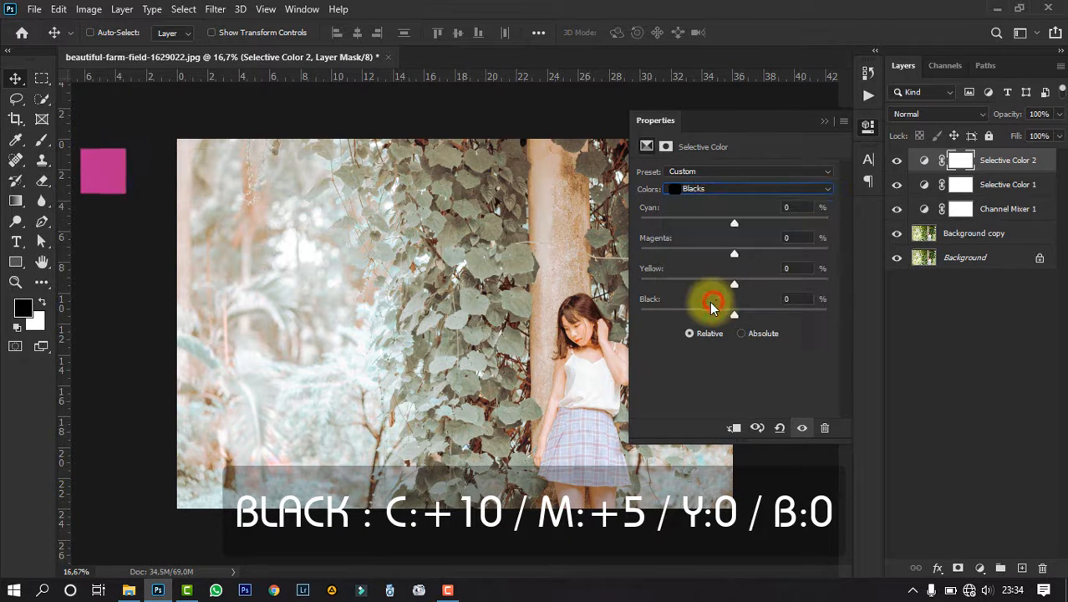
left_click_drag(731, 223, 739, 259)
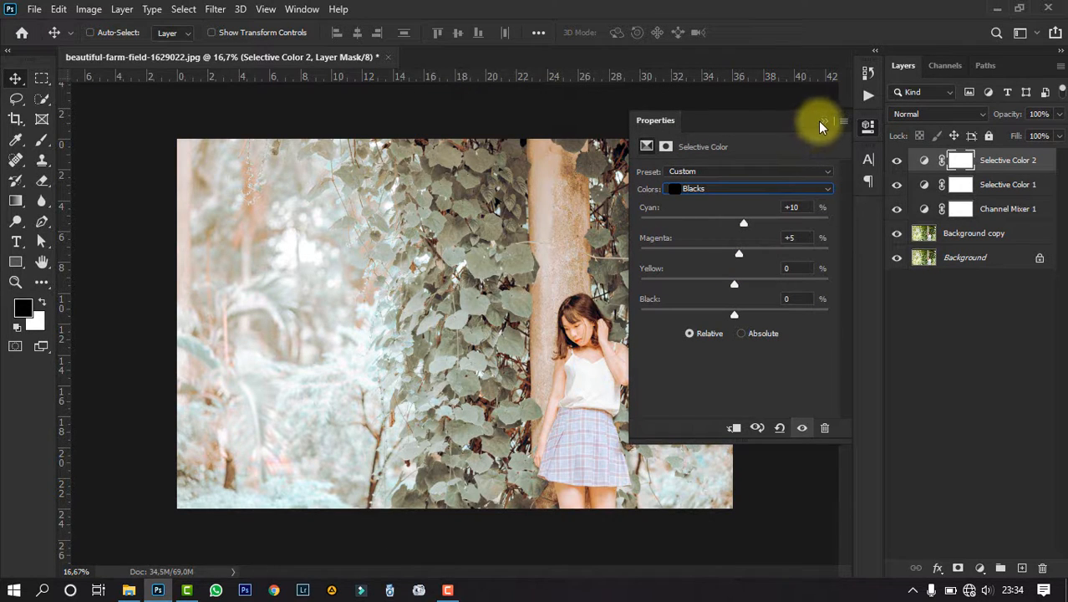
left_click(819, 123)
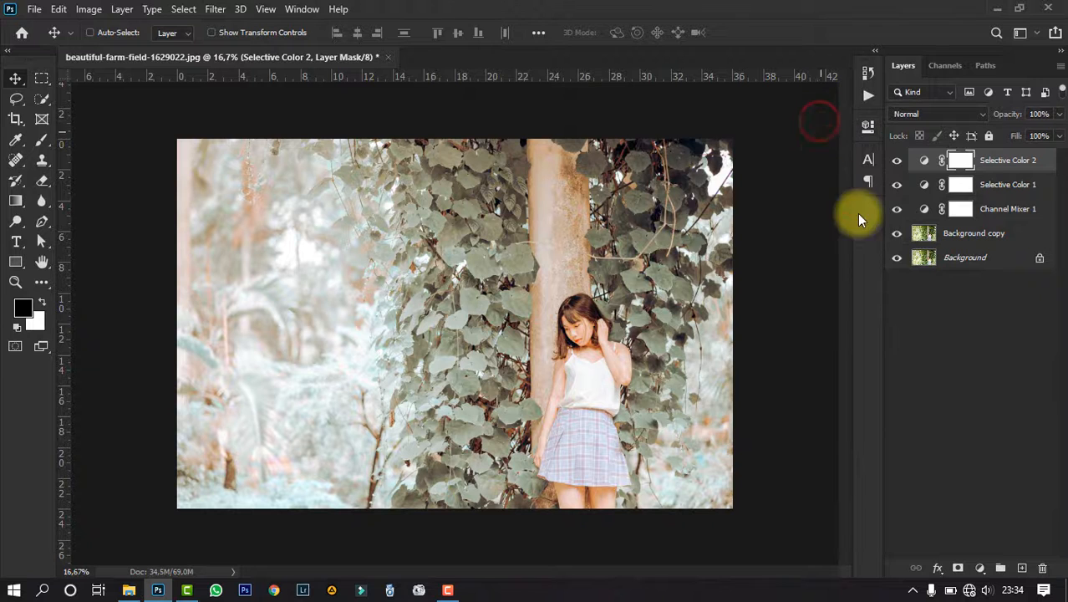
- Add a Curves adjustment layer and place RGB curve points at about Input/Output 132/131, 180/176 and 58/59
left_click(980, 568)
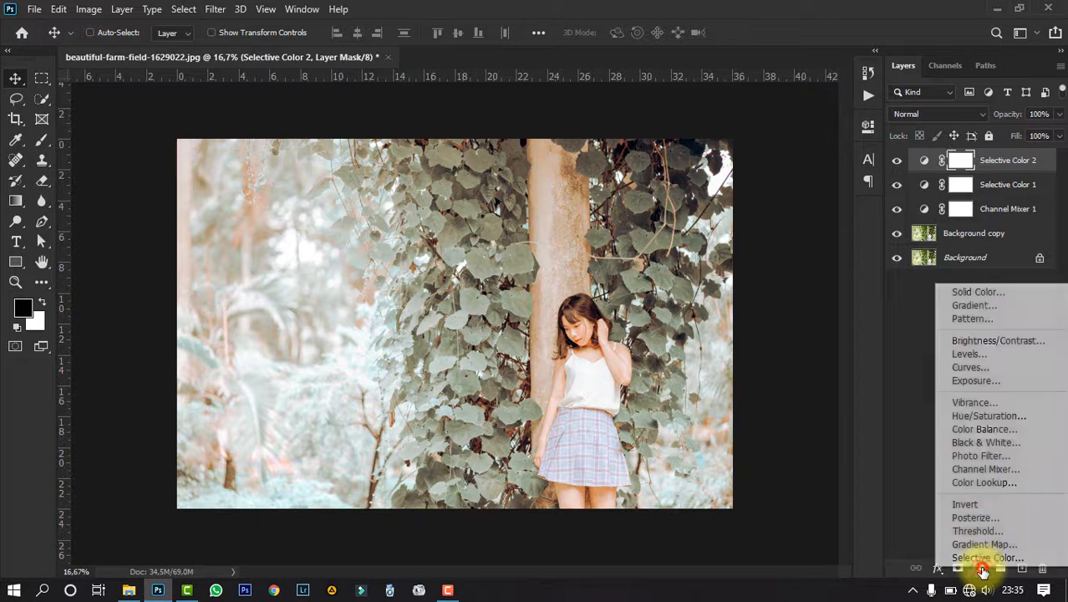
left_click(970, 368)
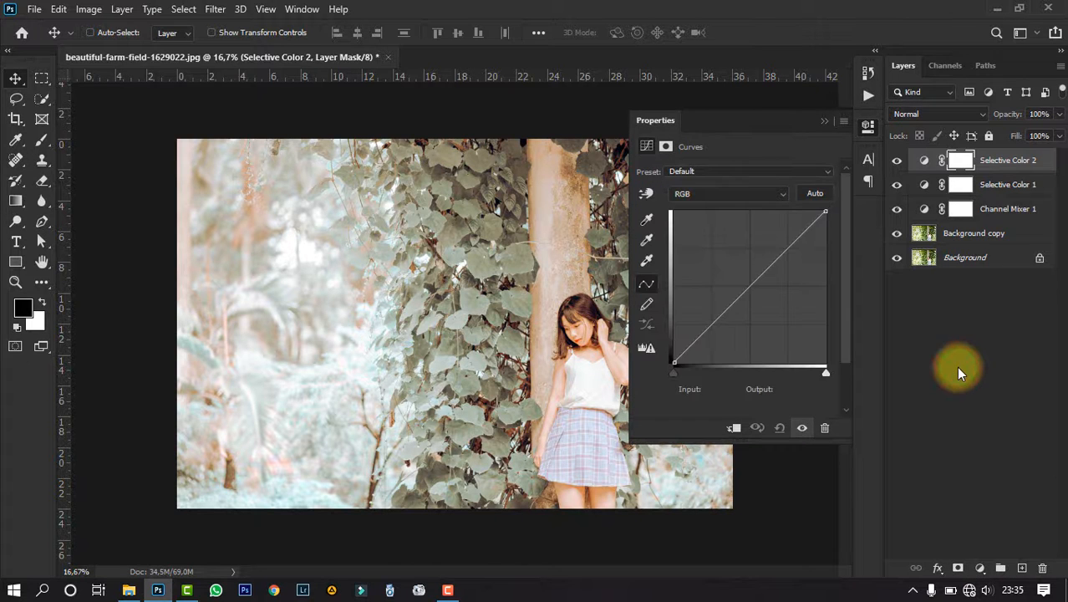
left_click(752, 285)
left_click(779, 258)
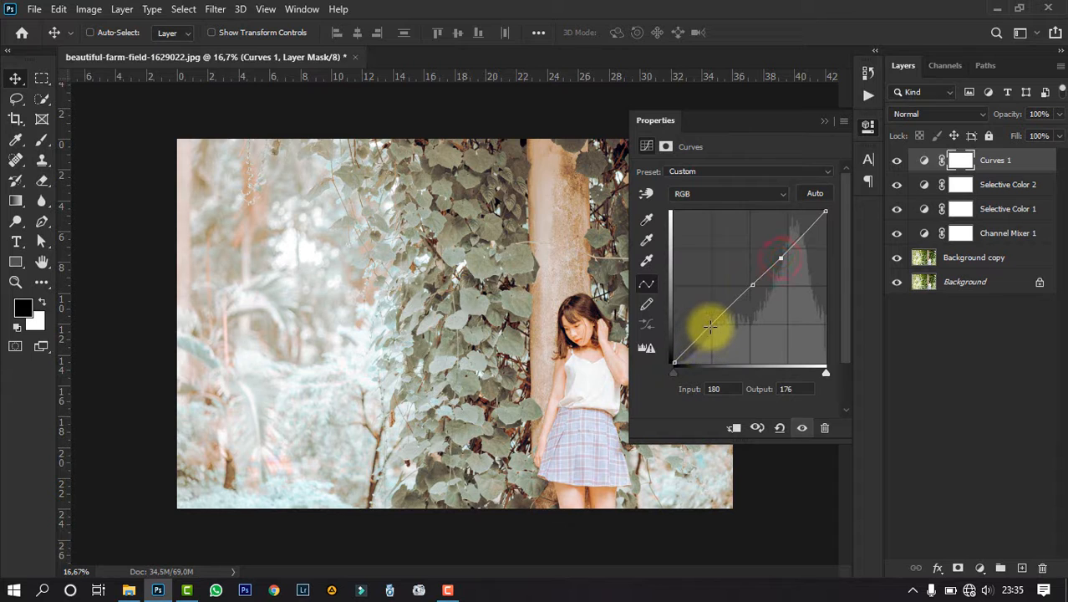
left_click(707, 327)
- Set the midtone point of the RGB curve to Input 135 and Output 123
left_click(752, 285)
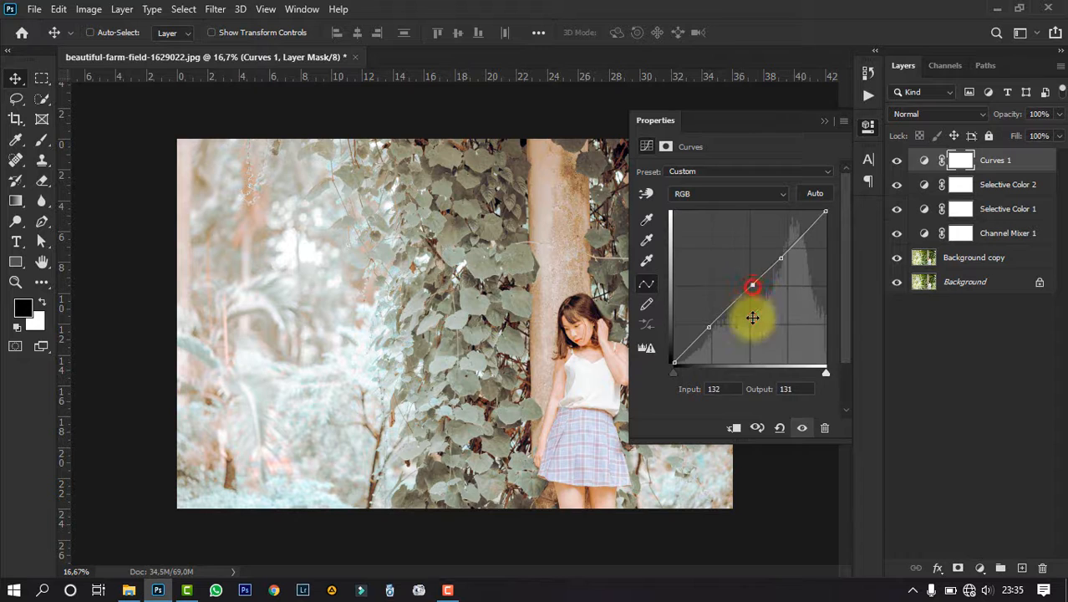
left_click(723, 390)
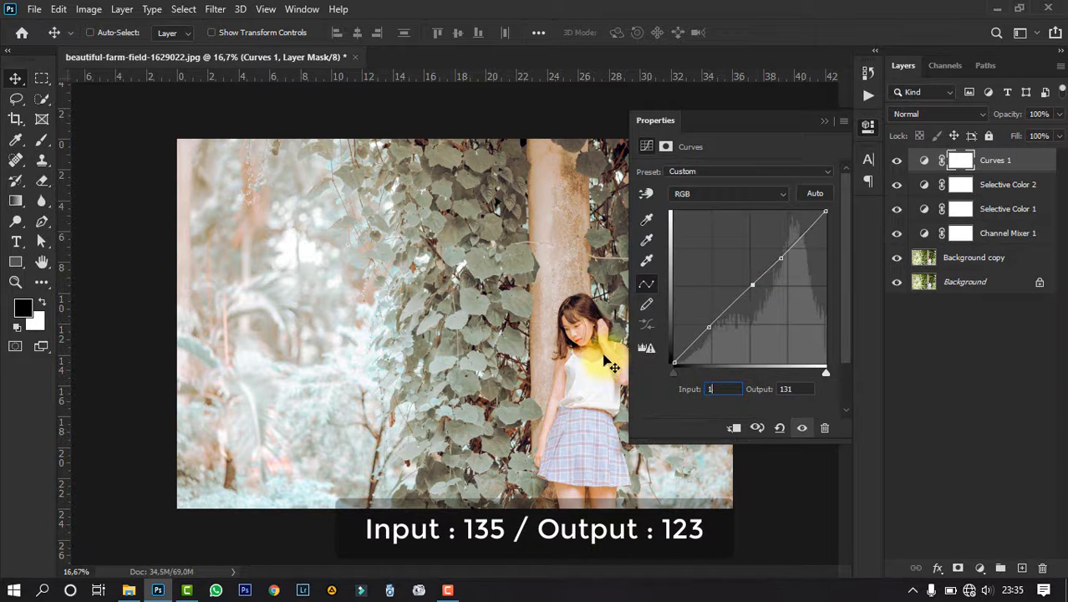
type("5")
left_click(800, 388)
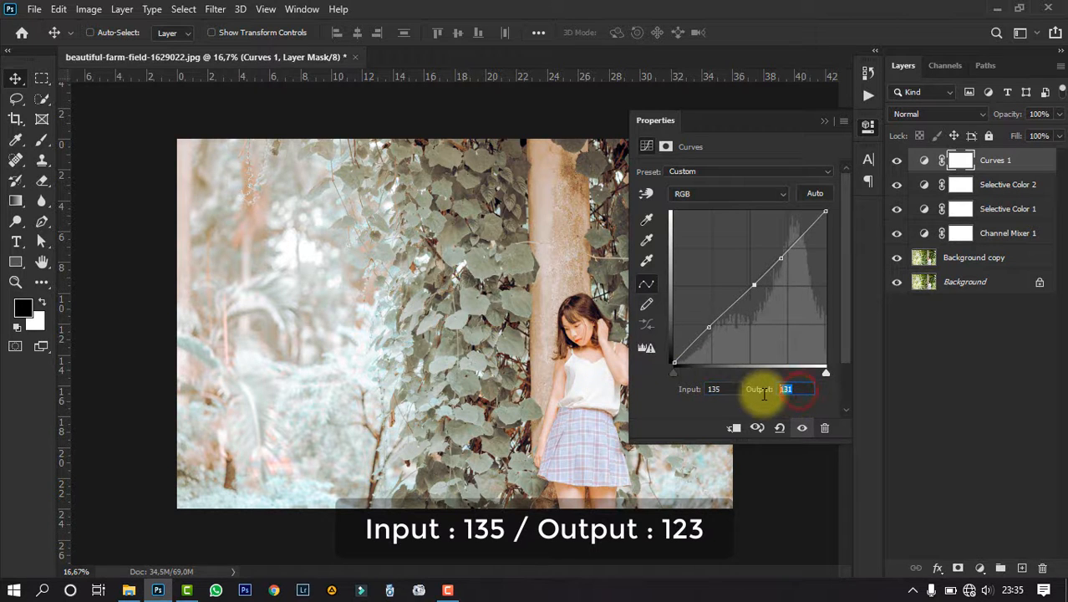
type("12")
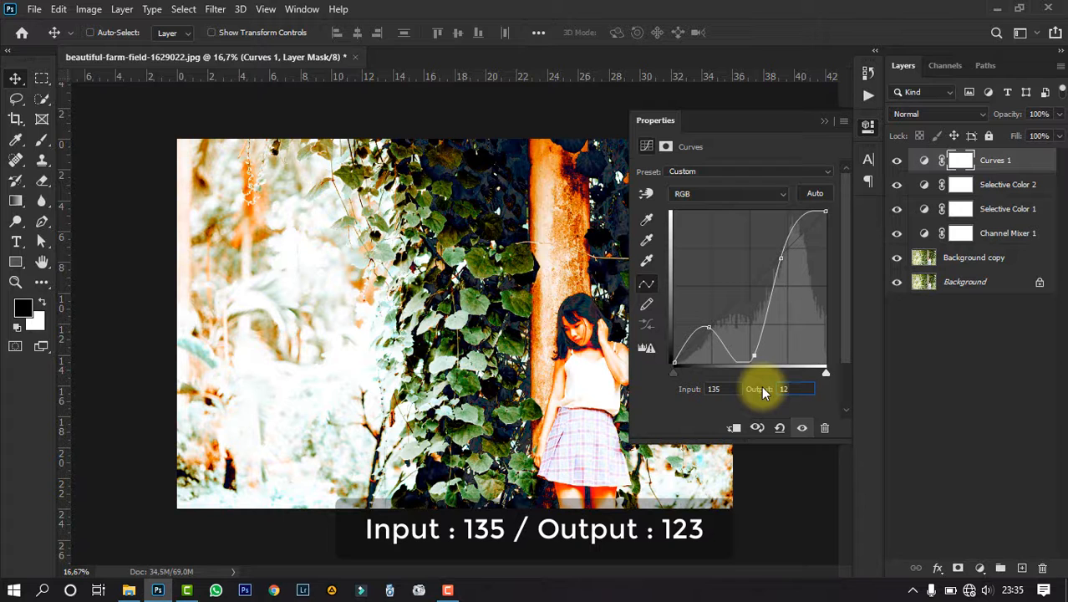
type("3")
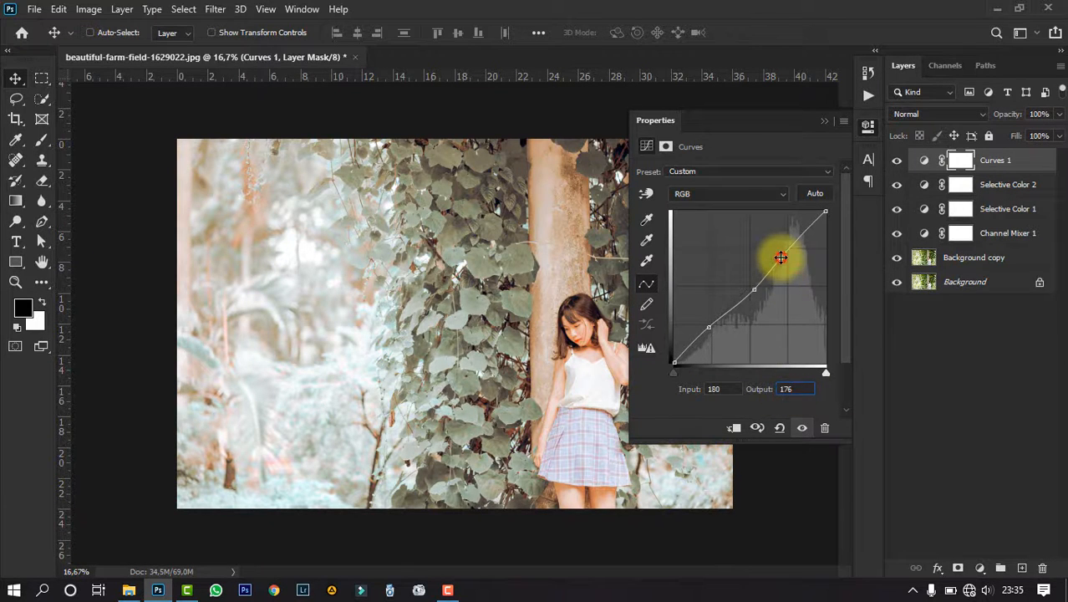
- Set the highlight point of the RGB curve to Input 192 and Output 191
left_click(729, 388)
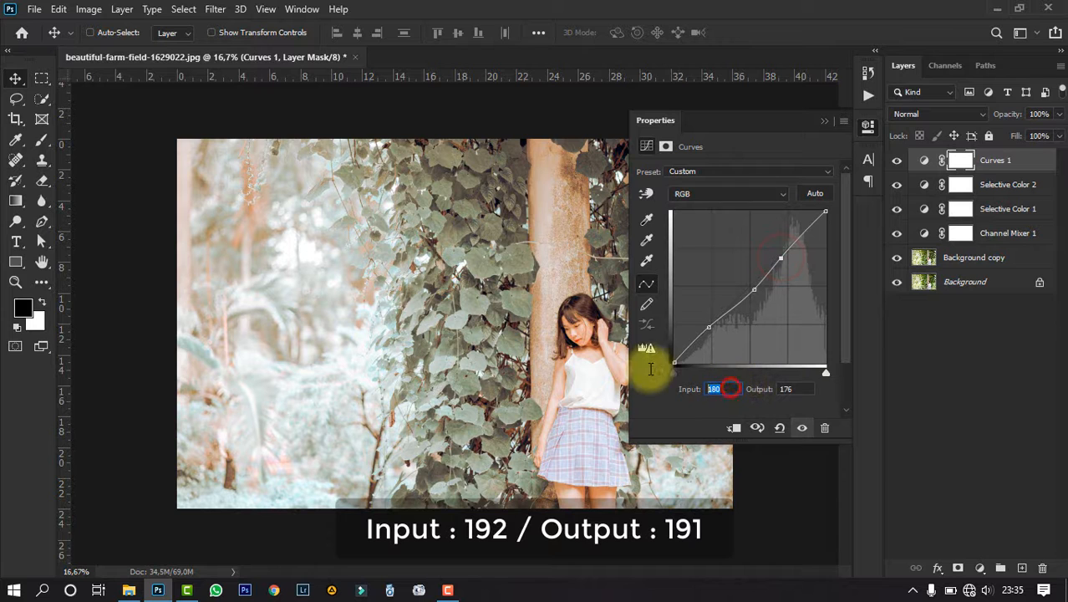
type("19")
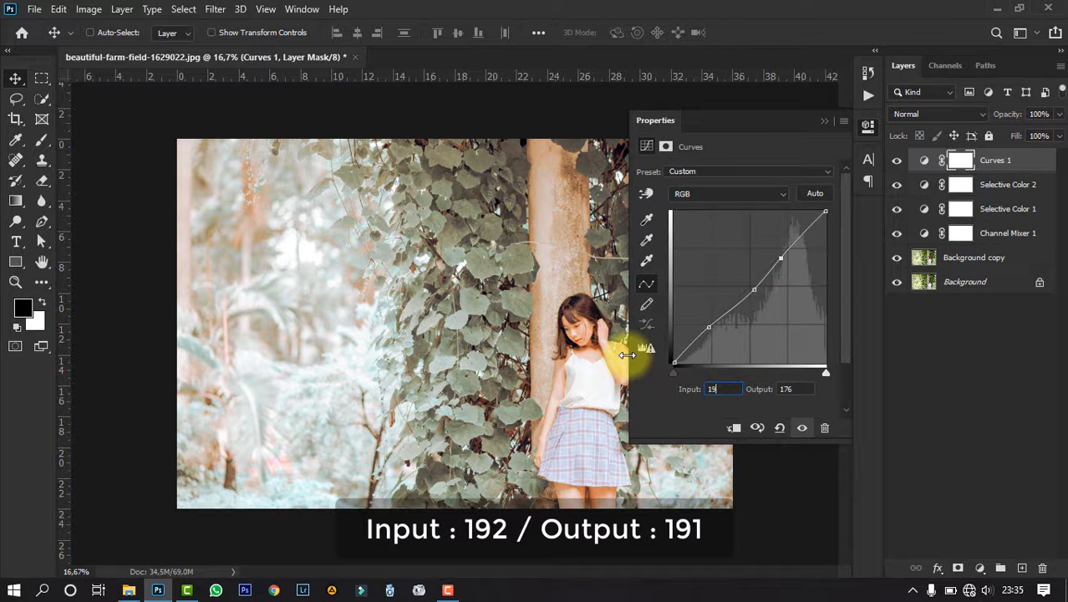
type("2")
left_click(798, 389)
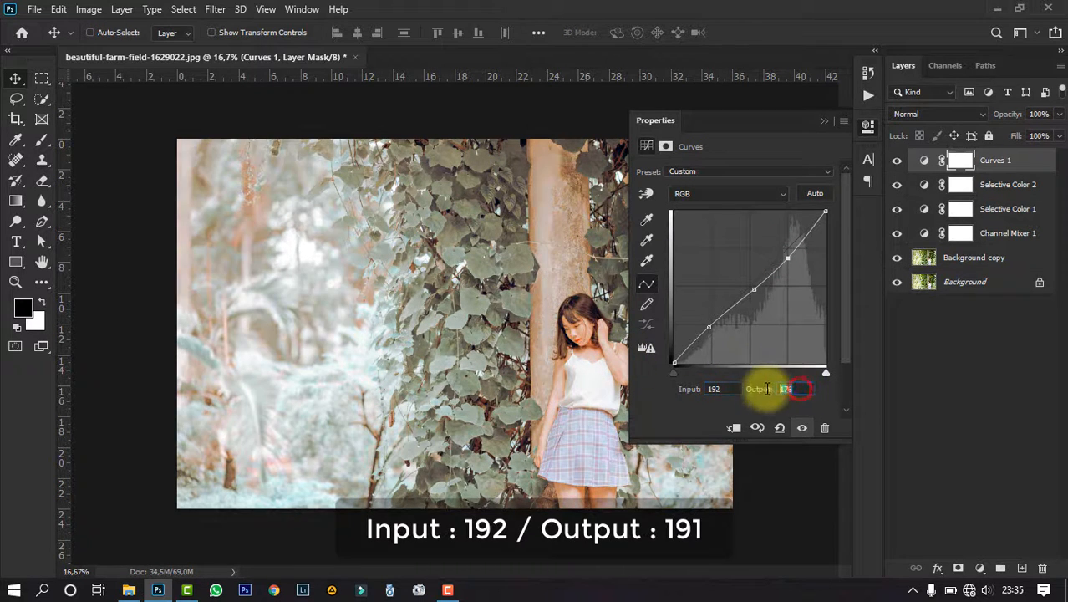
type("1")
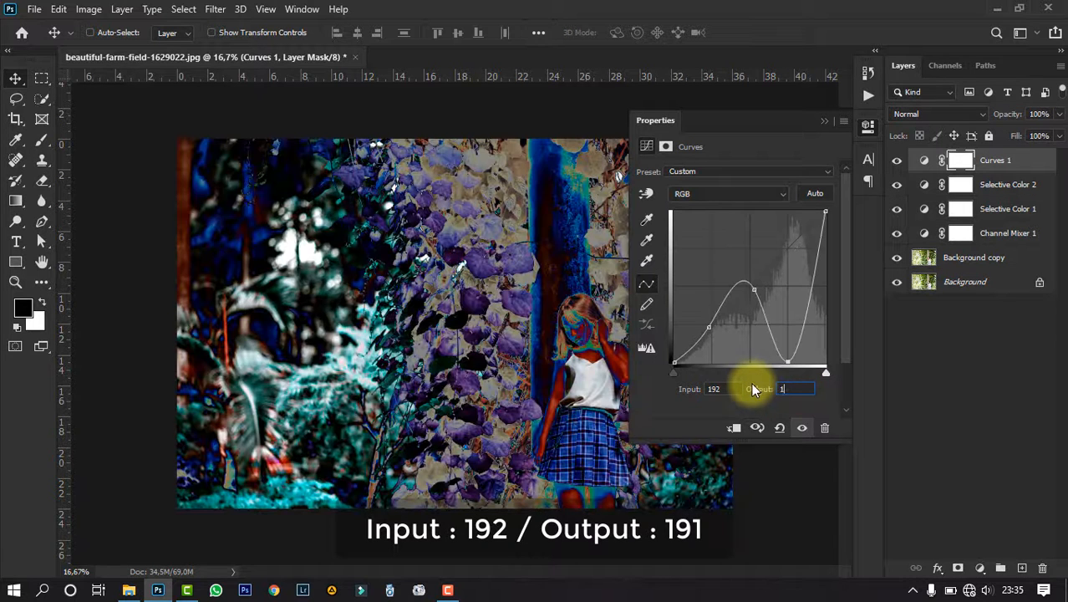
type("91")
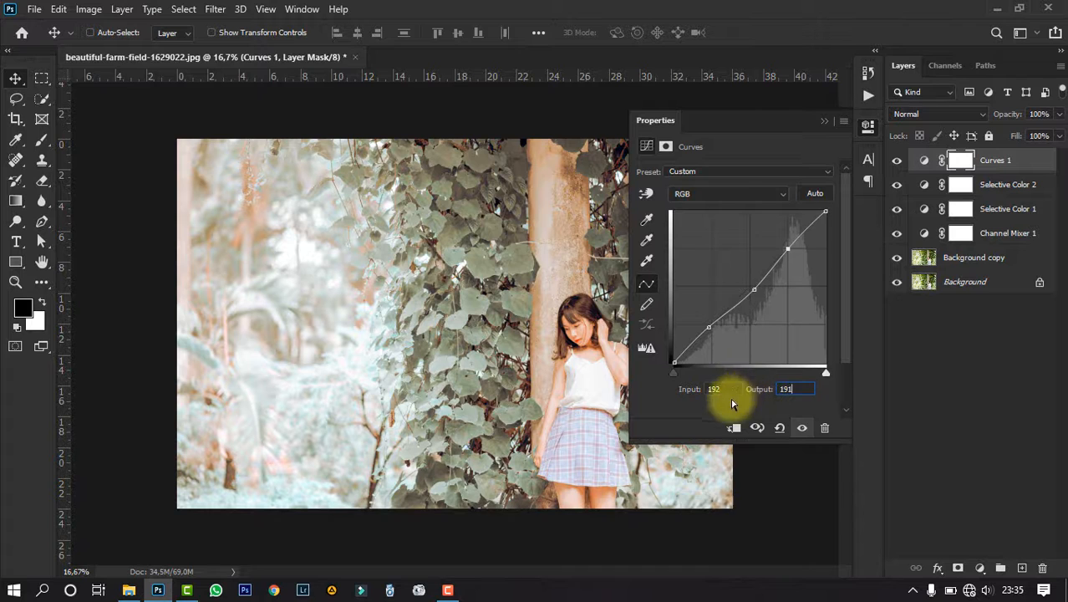
- Raise the black end point of the RGB curve to Output 26 at Input 0
left_click(673, 362)
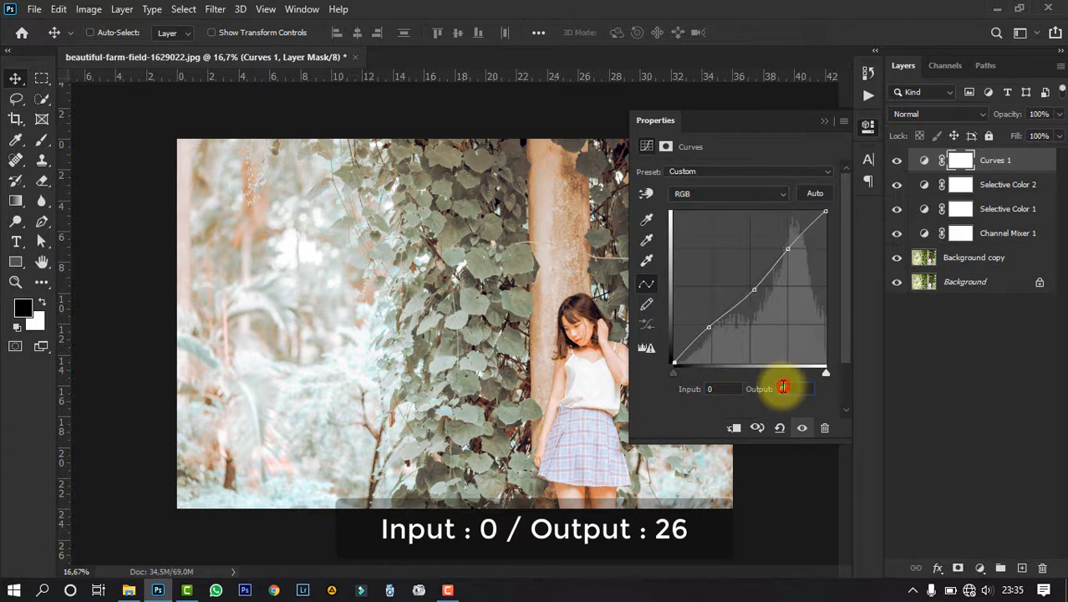
left_click(777, 389)
type("26")
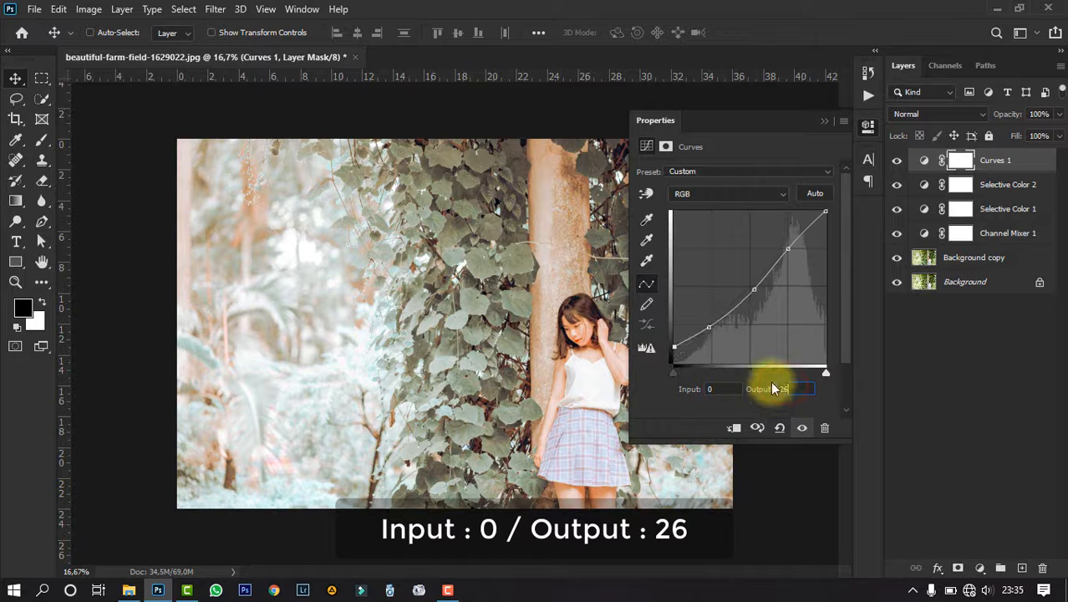
- Set the shadow point of the RGB curve to Input 39 and Output 40
left_click(708, 328)
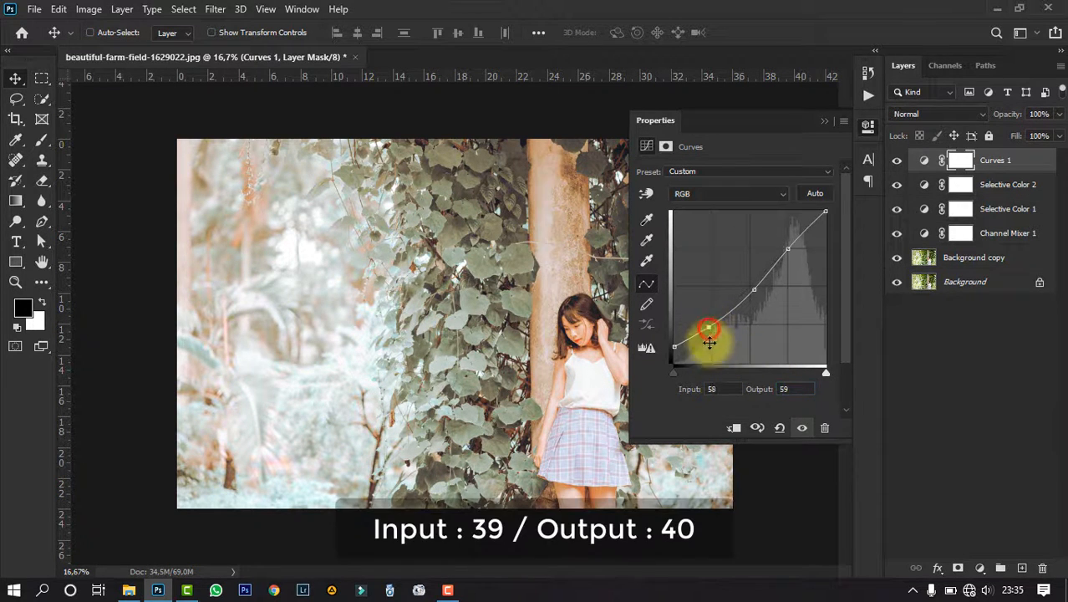
left_click(720, 388)
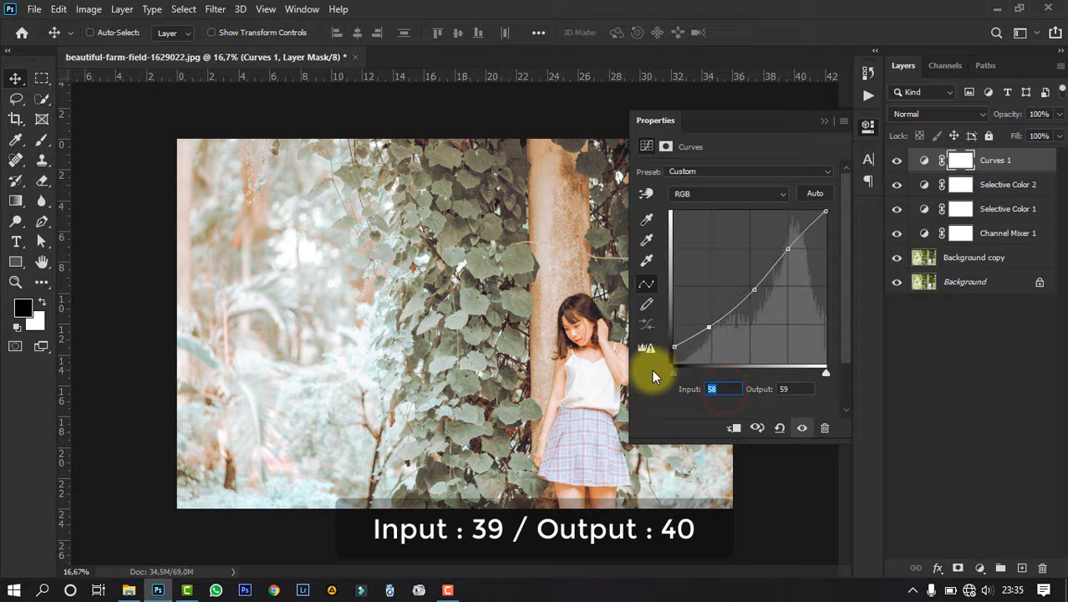
type("39")
left_click(811, 390)
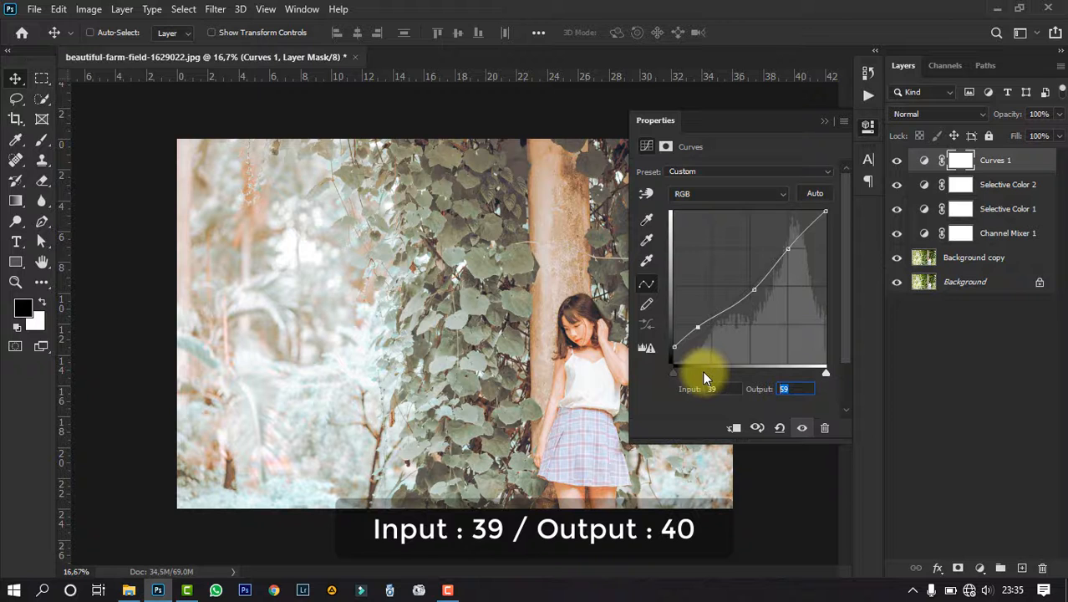
type("40")
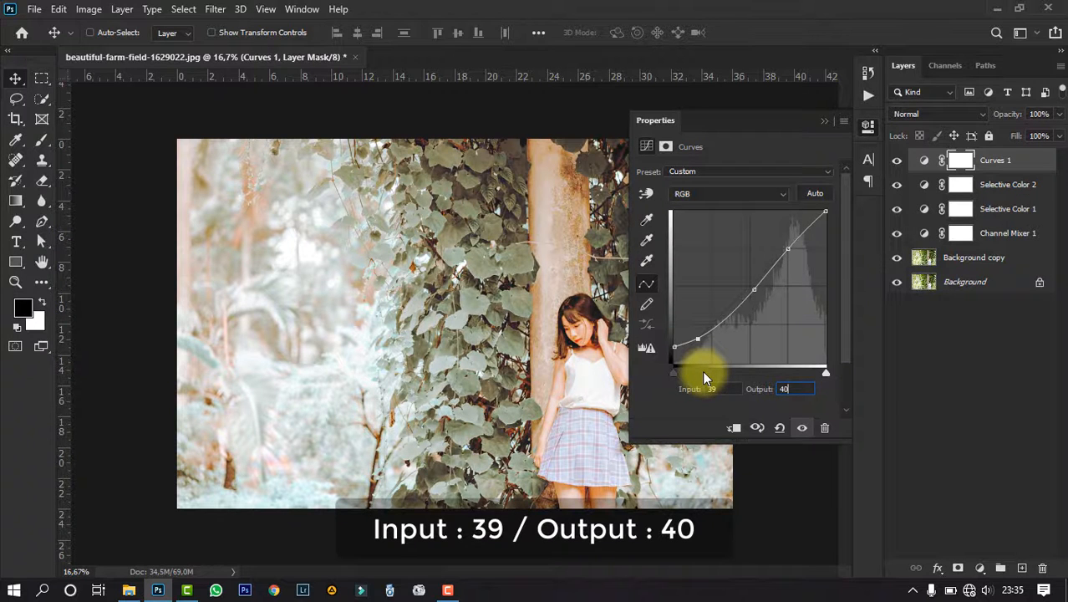
- Set the white end point of the Red channel curve to Input 255 and Output 242
left_click(751, 197)
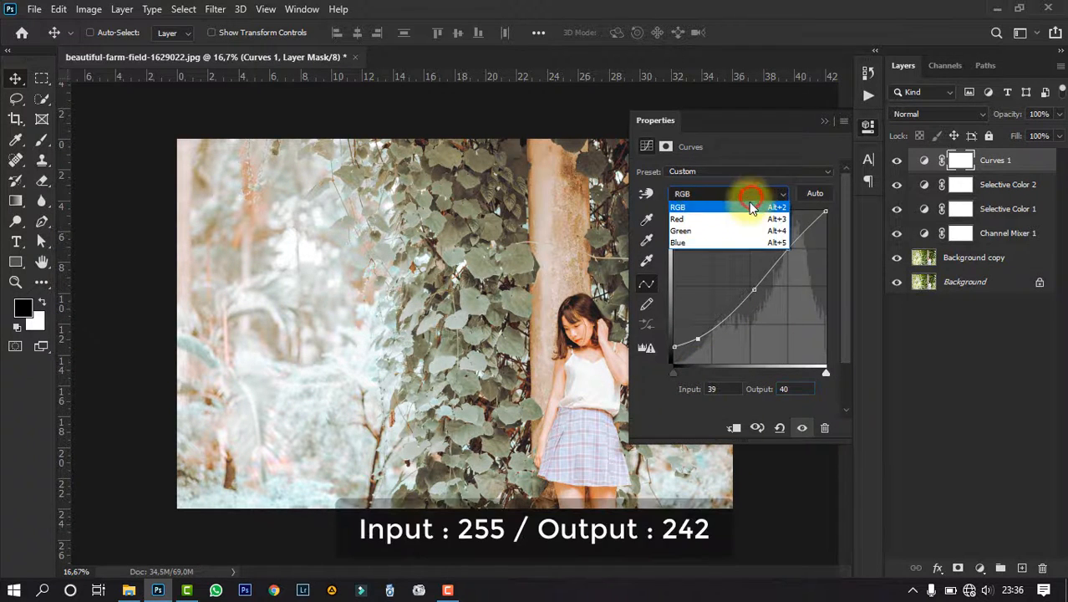
left_click(744, 220)
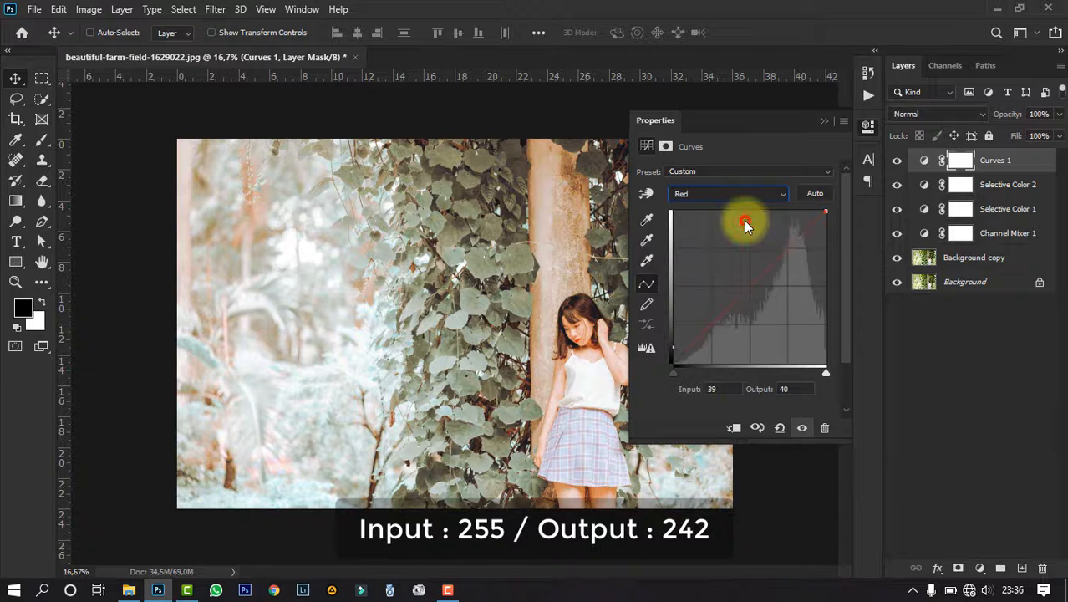
left_click(729, 388)
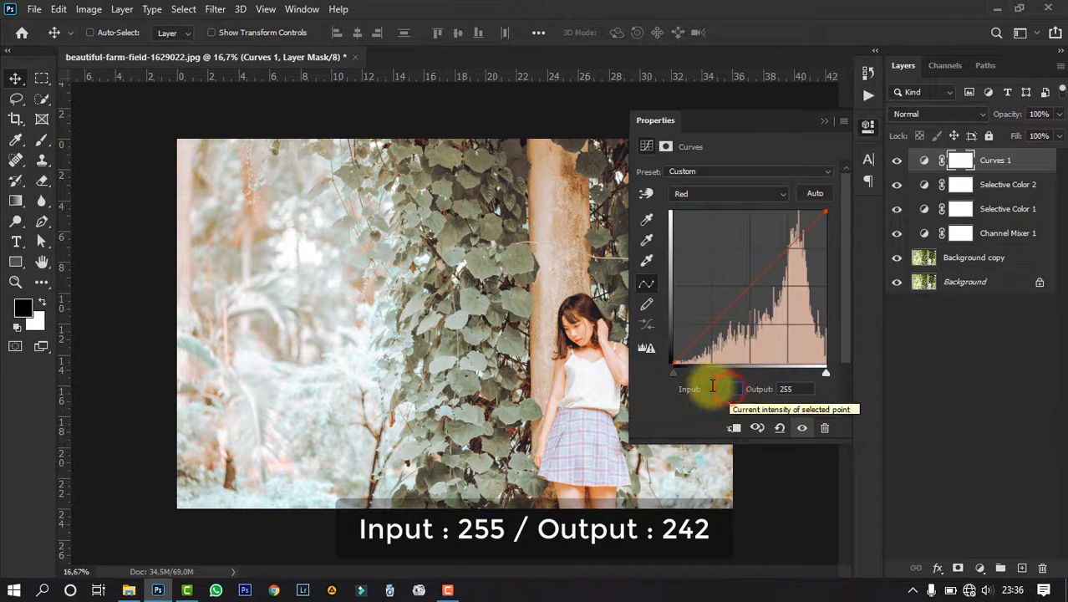
type("155")
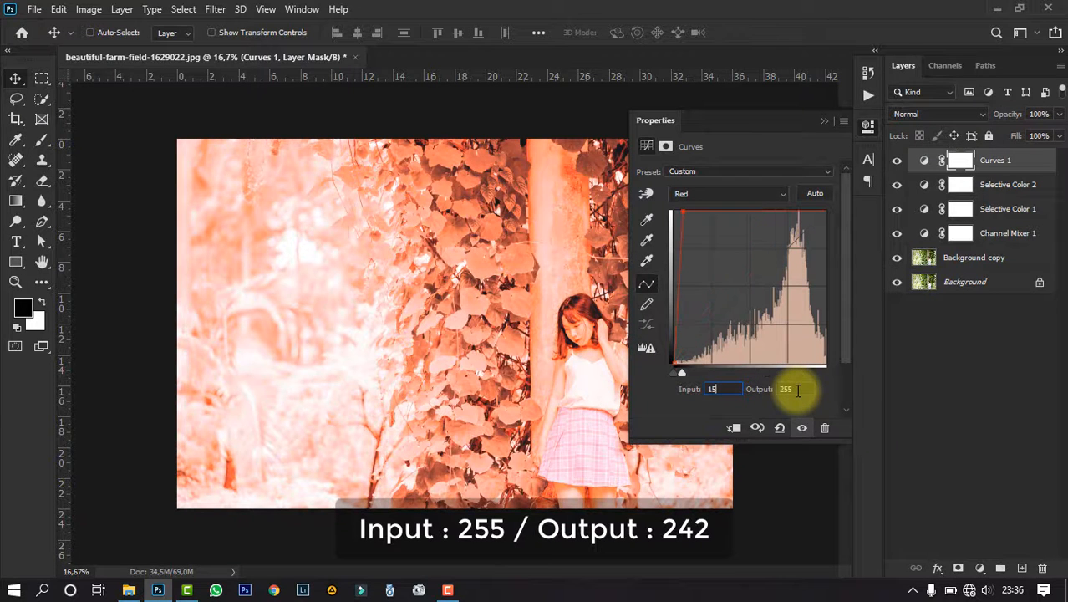
key("BackSpace")
key("BackSpace")
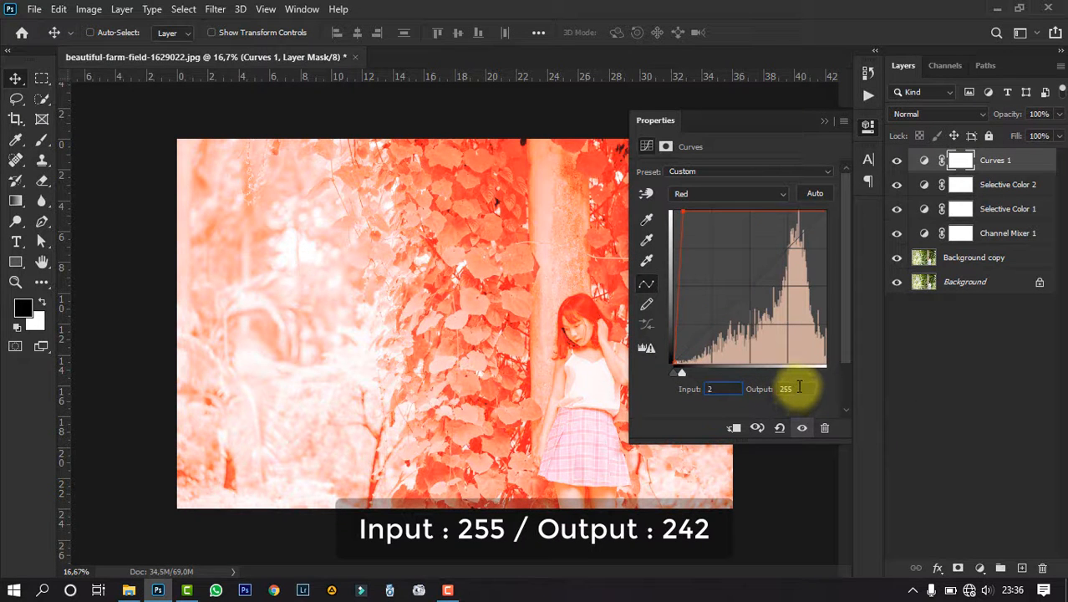
type("255")
key("Return")
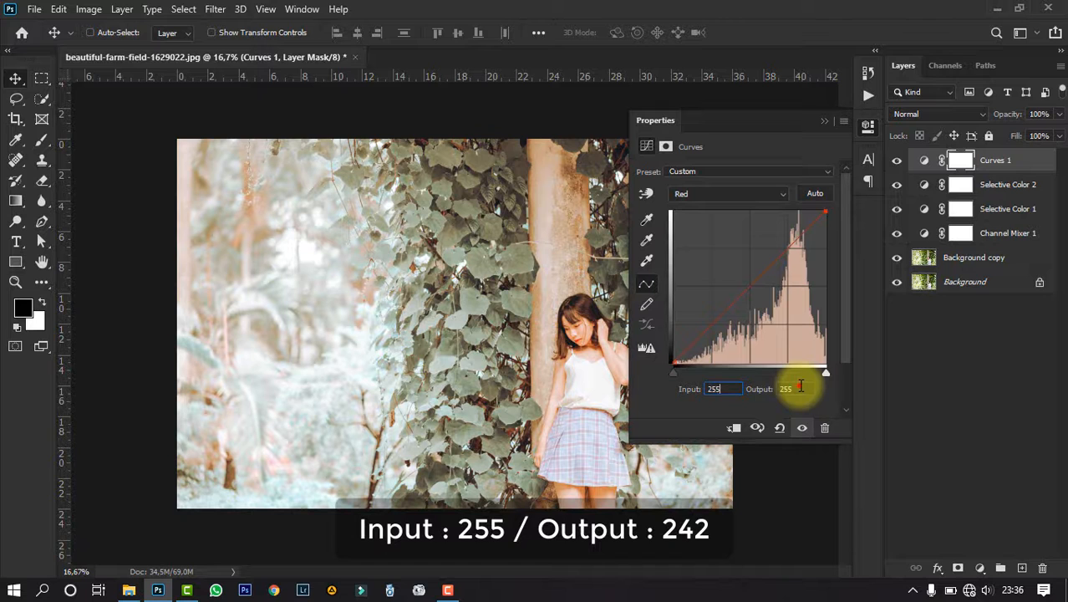
left_click(799, 387)
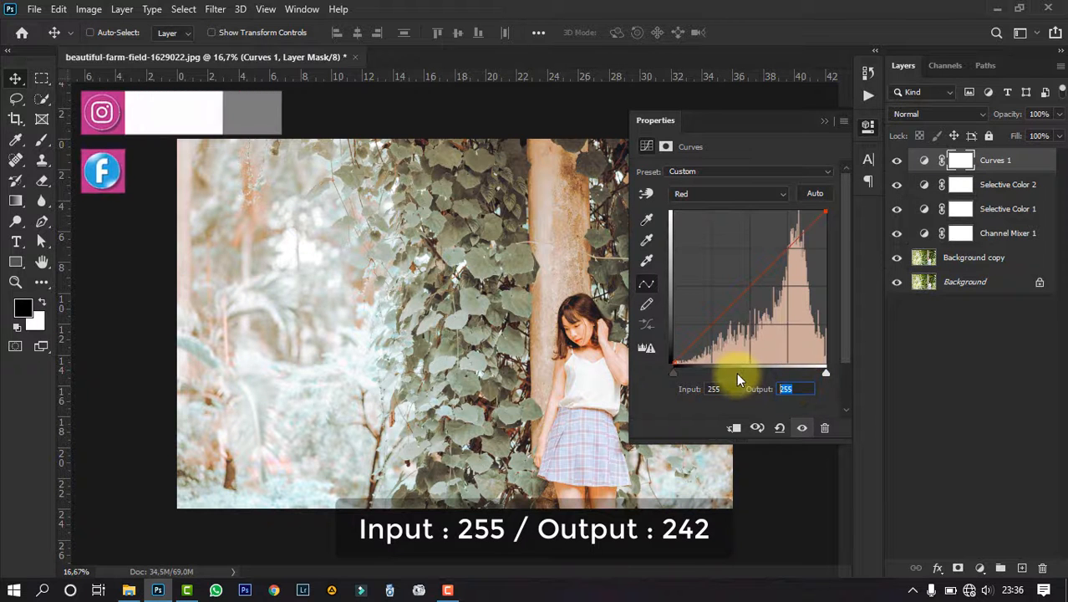
type("242")
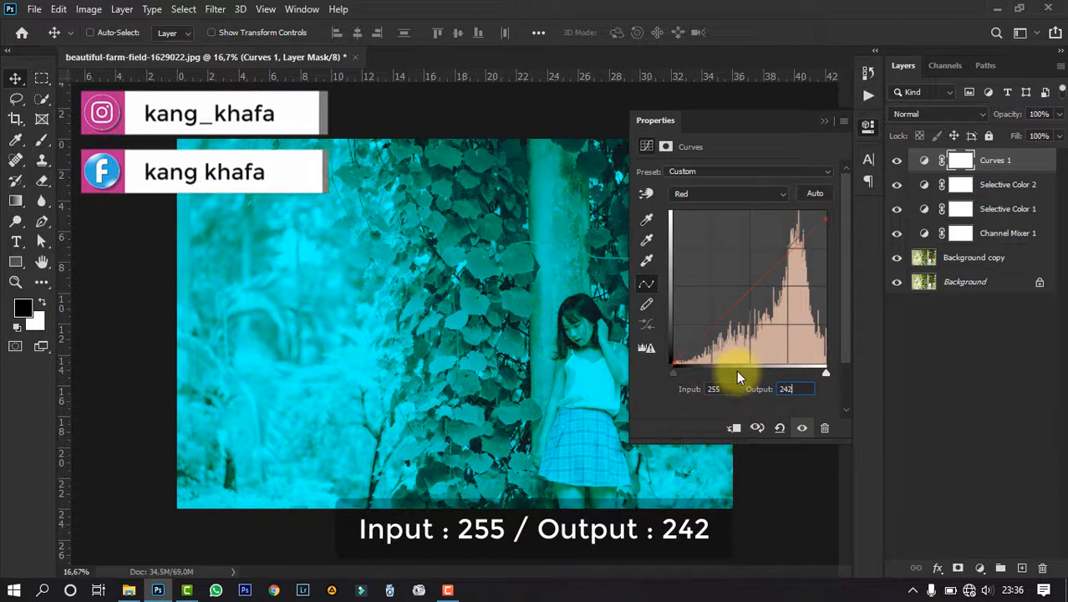
- Set the white end point of the Green channel curve to Output 246 at Input 255
left_click(781, 193)
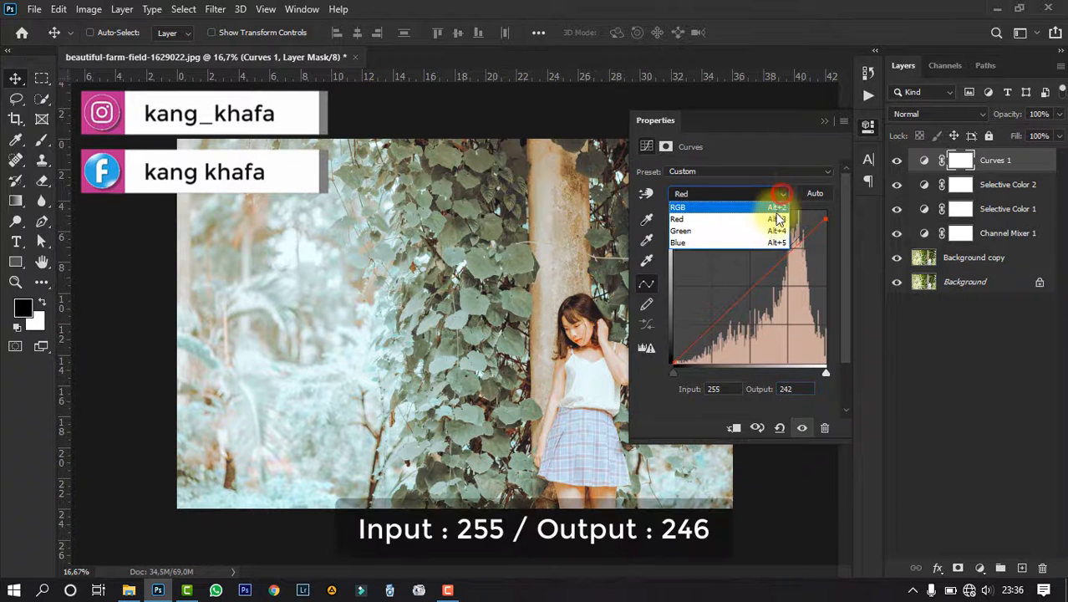
left_click(770, 231)
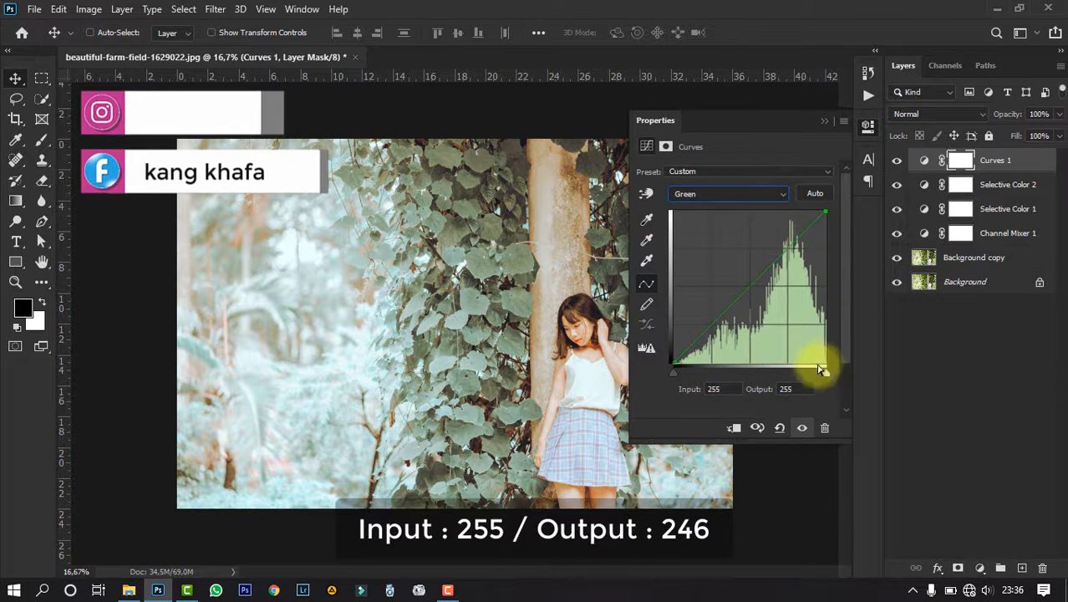
left_click(786, 388)
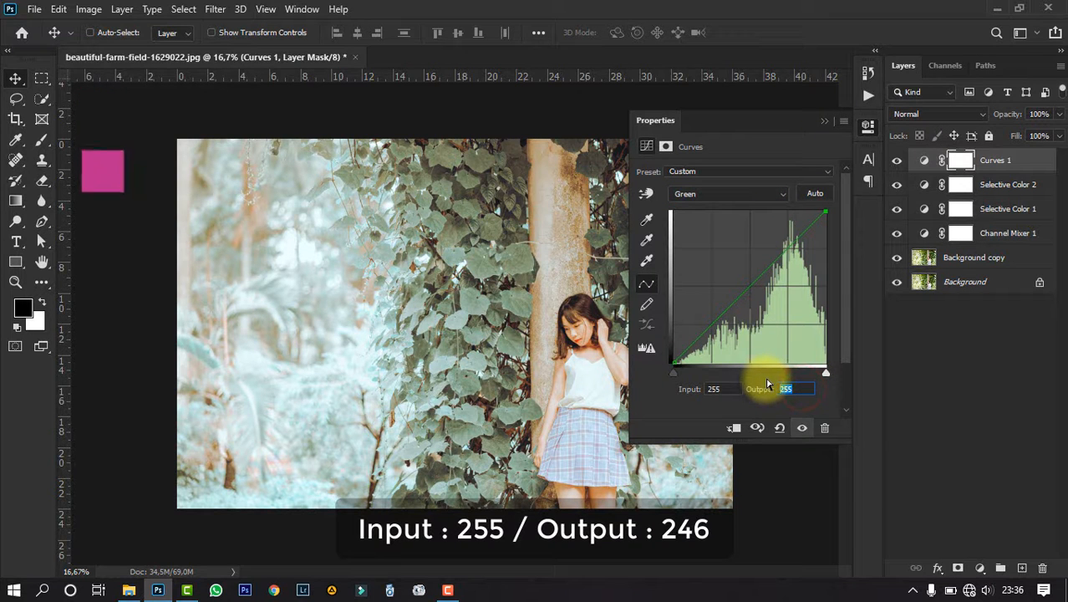
type("24")
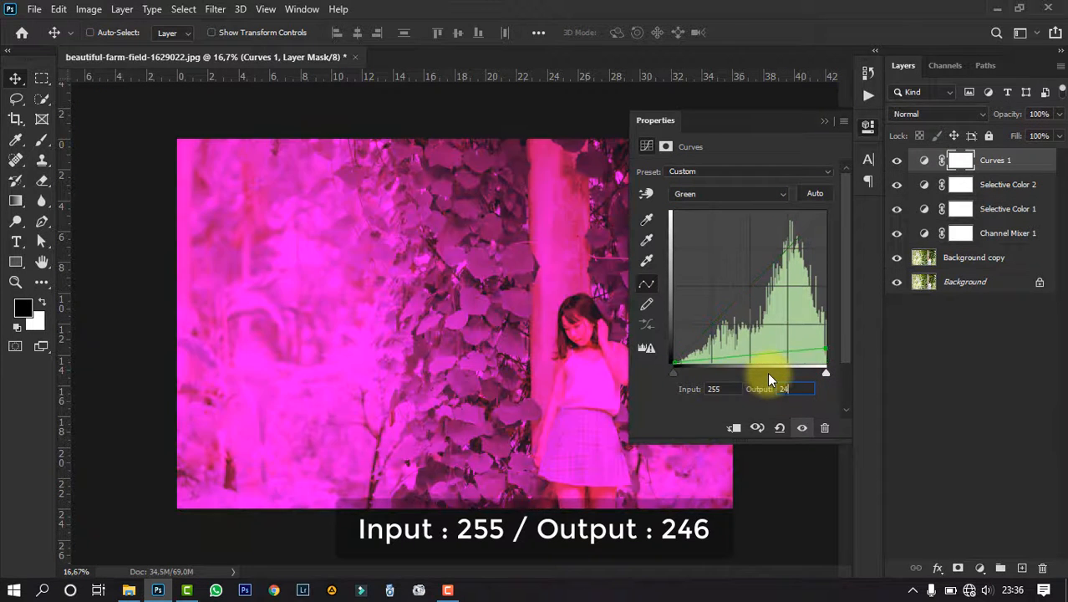
type("6")
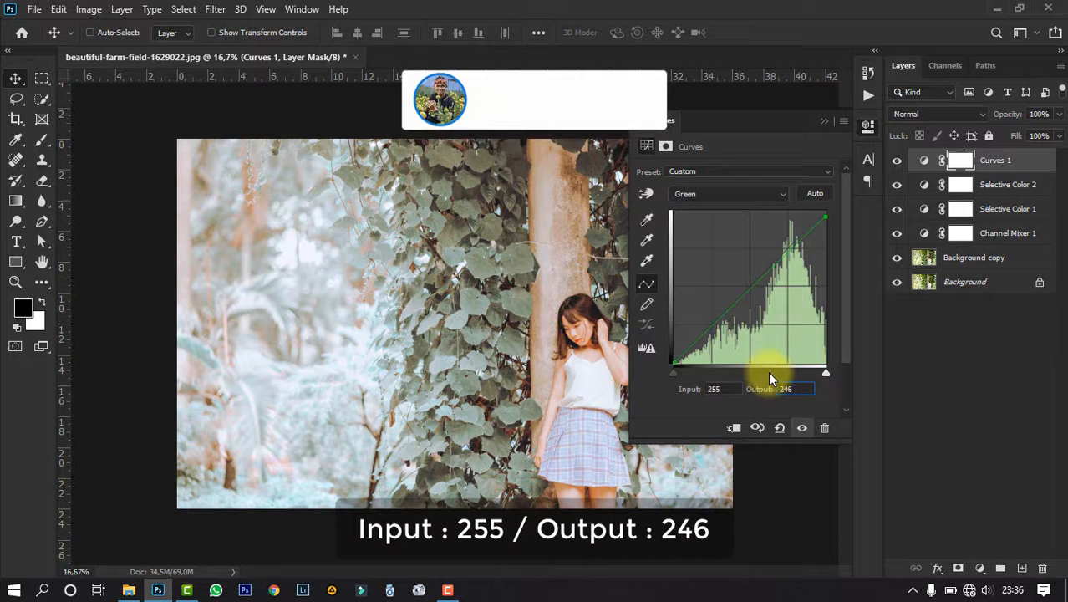
- Group the Background copy with all adjustment layers, and toggle the group's visibility to compare before and after
left_click(824, 122)
left_click(986, 262, "shift")
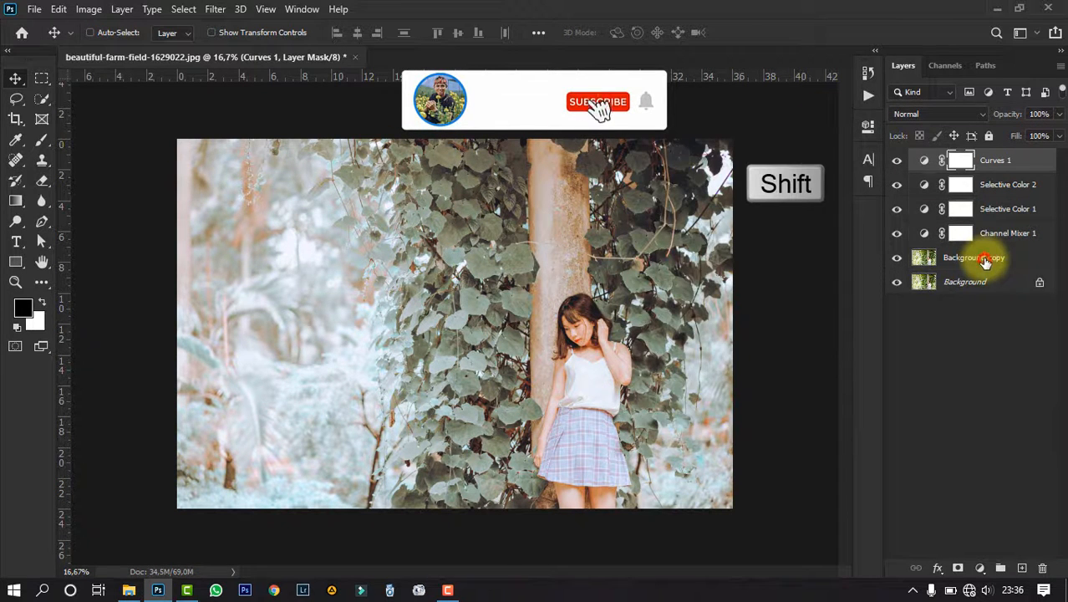
key("ctrl+g")
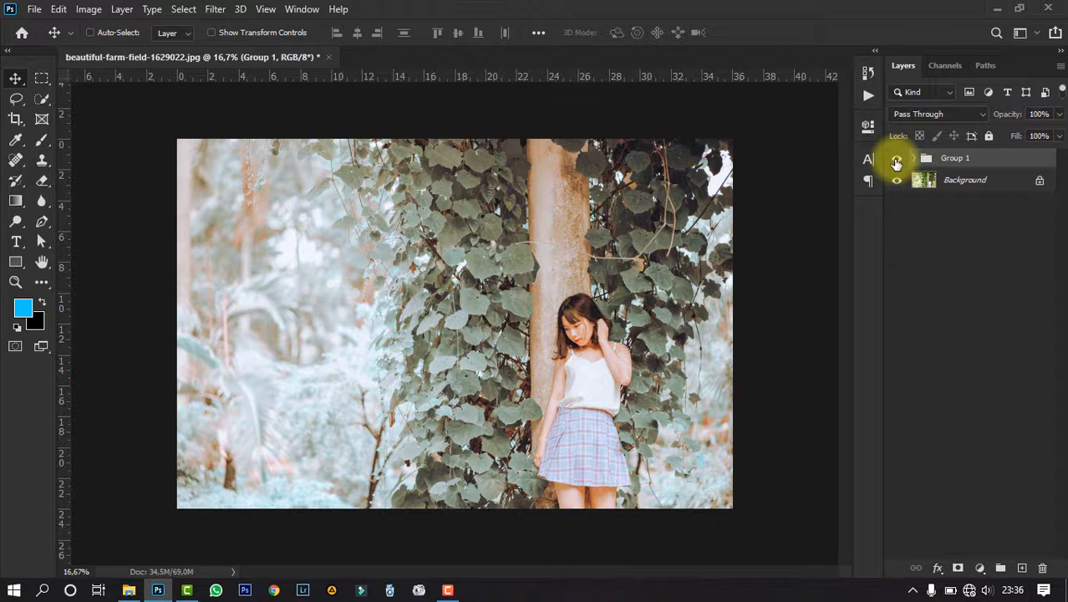
left_click(896, 159)
left_click(896, 159)
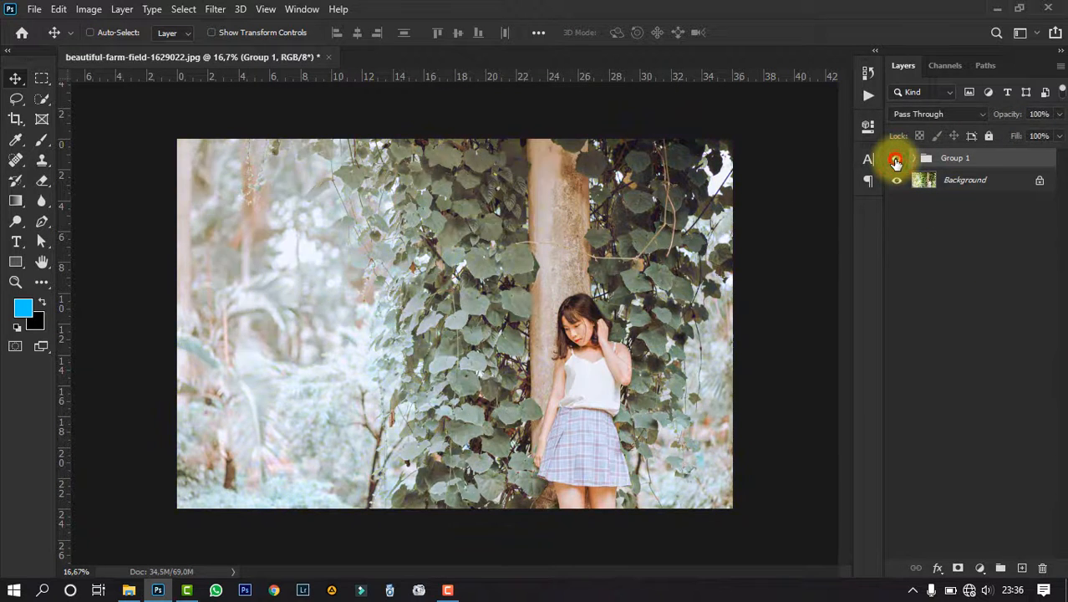